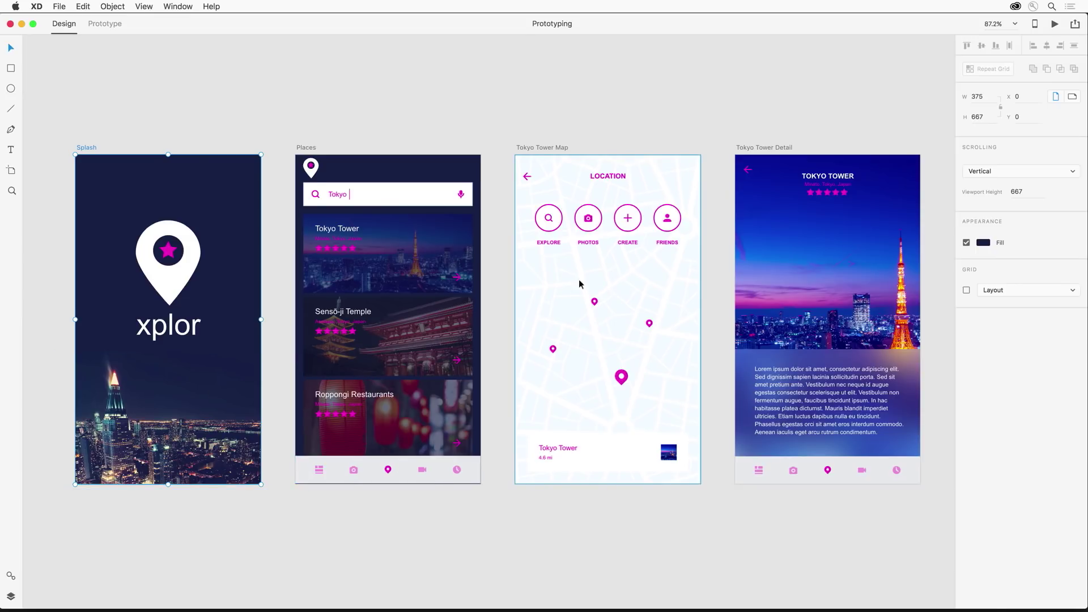
# Check the Scrolling setting of the Detail, Map, Places and Splash artboards, then enter Prototype mode.
pyautogui.click(748, 149)
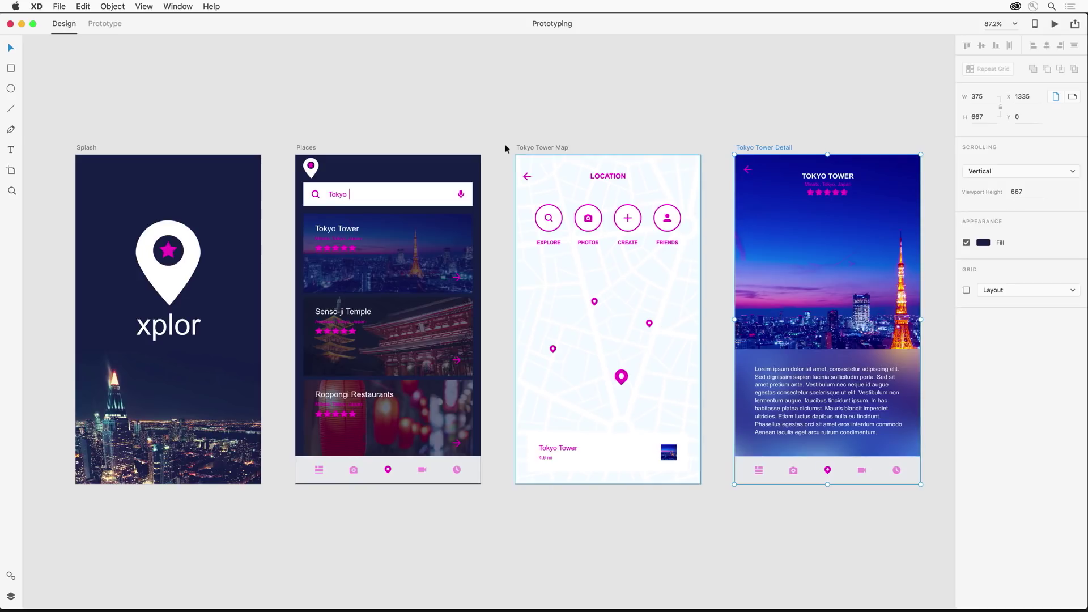
pyautogui.click(519, 148)
pyautogui.click(298, 149)
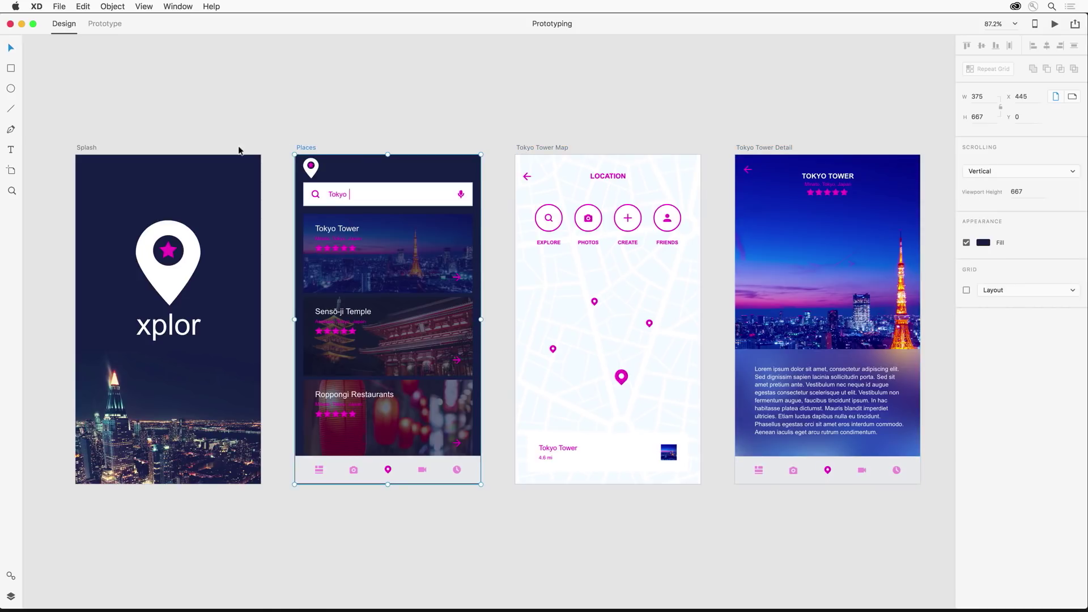
pyautogui.click(86, 149)
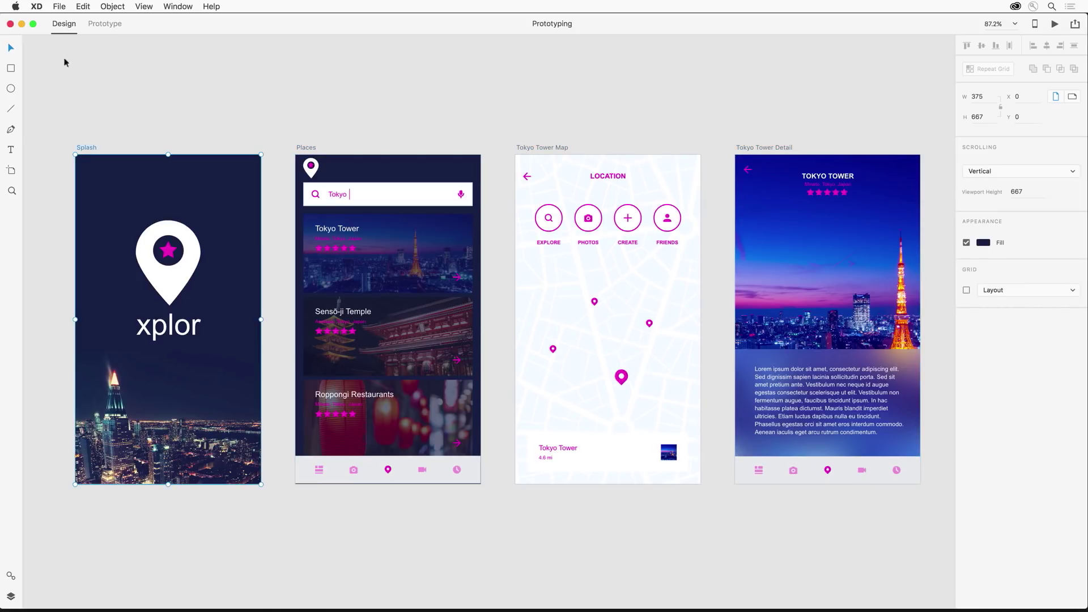
pyautogui.click(94, 29)
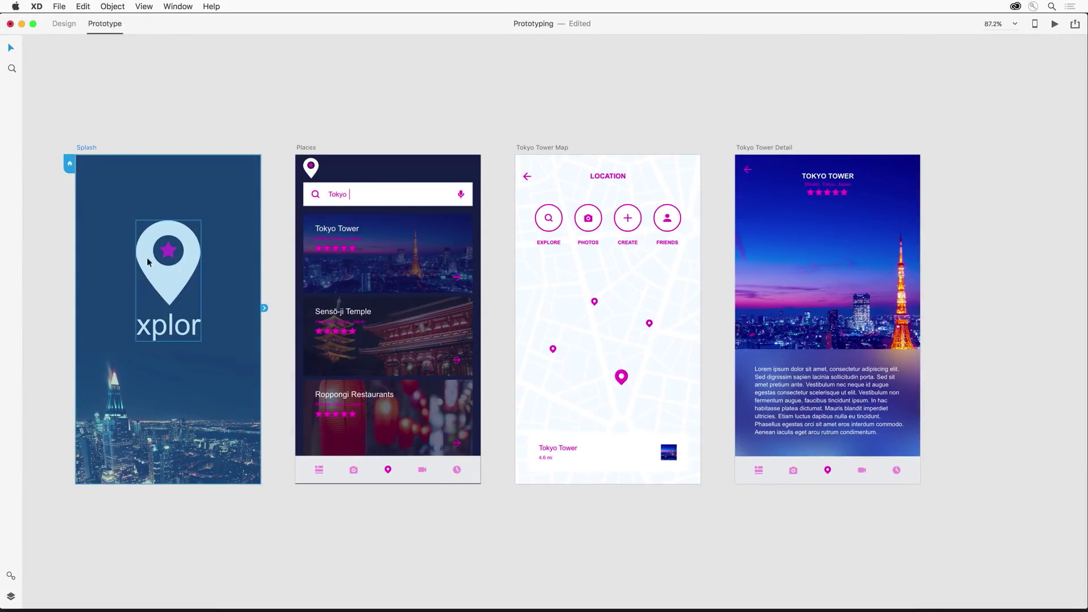
# Wire the Splash artboard to Places using a Slide Left transition with Ease Out, 0.4 s.
pyautogui.click(158, 288)
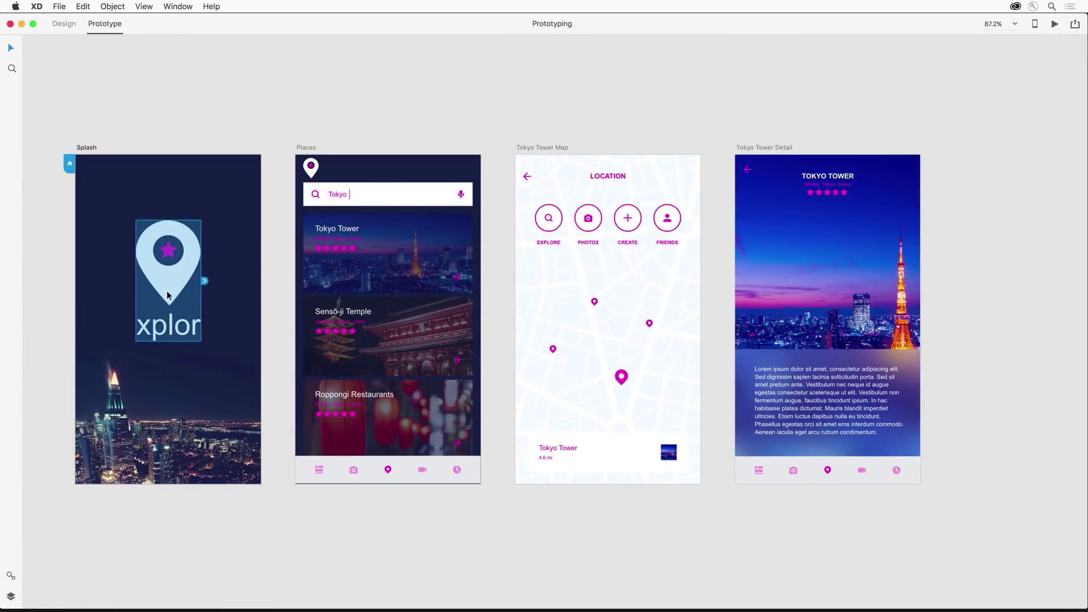
pyautogui.click(168, 424)
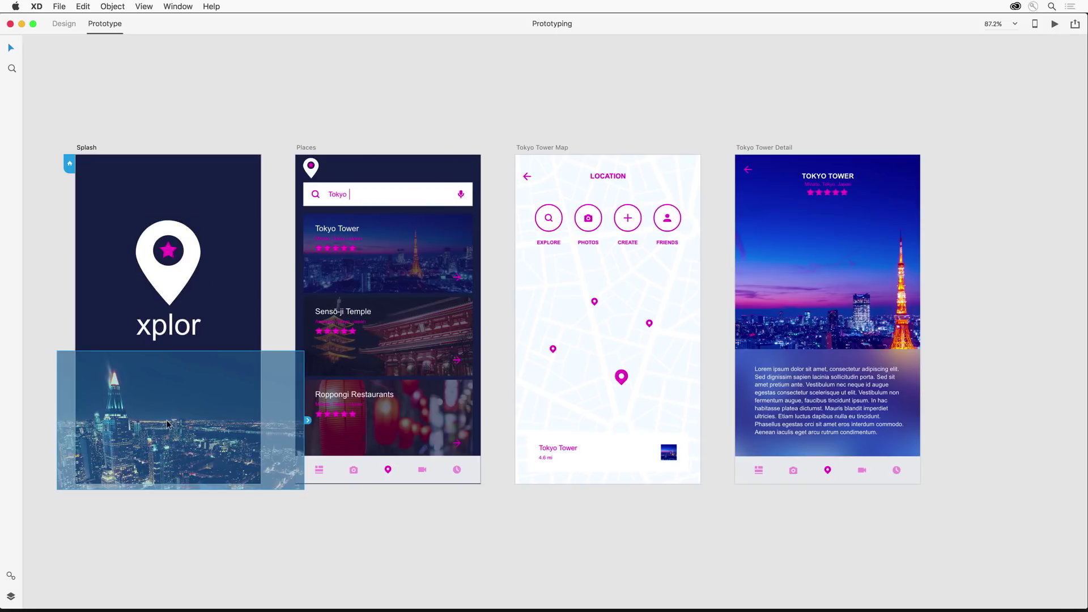
pyautogui.click(90, 149)
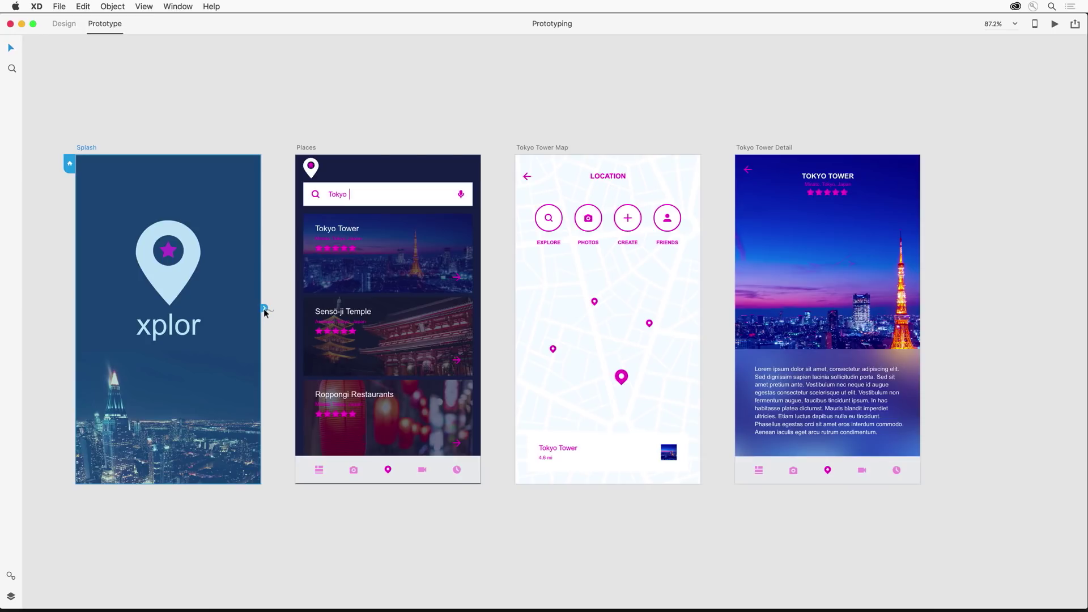
pyautogui.moveTo(264, 307); pyautogui.dragTo(562, 251)
pyautogui.moveTo(709, 267); pyautogui.dragTo(498, 296)
pyautogui.moveTo(265, 308); pyautogui.dragTo(303, 210)
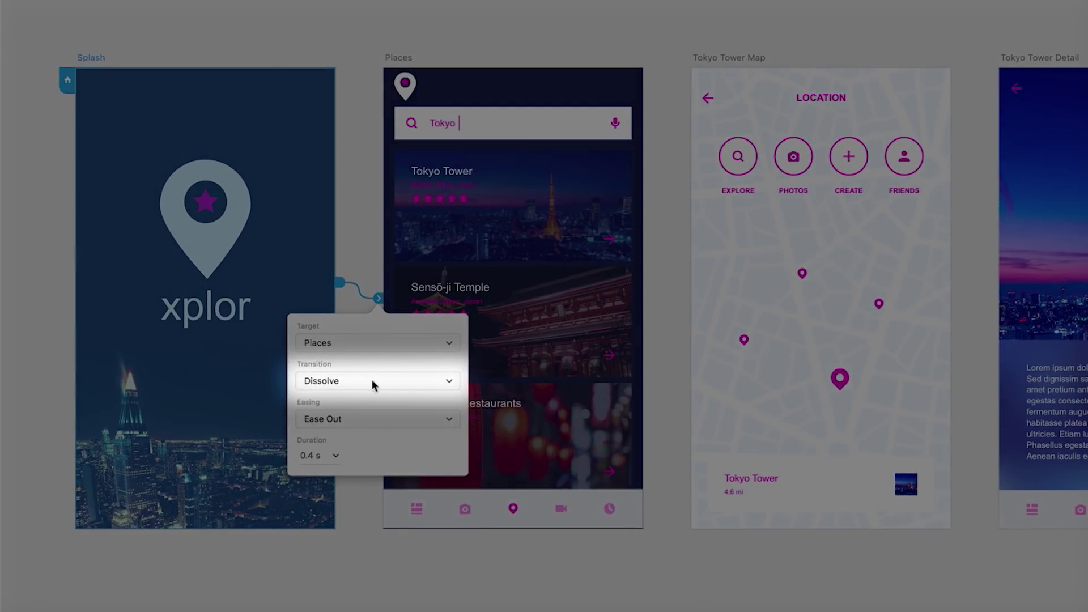
pyautogui.click(323, 379)
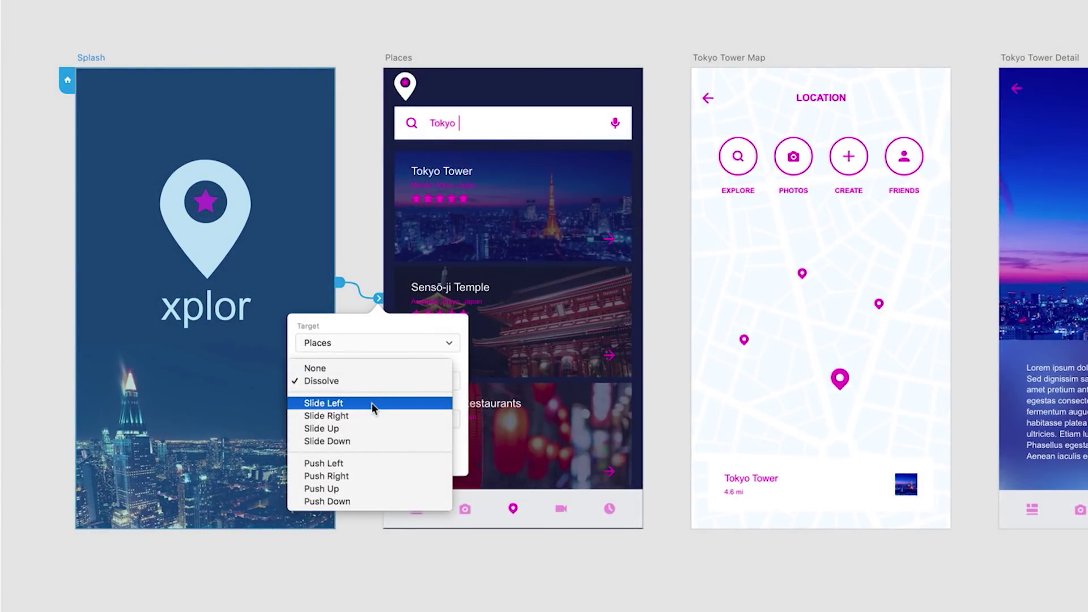
pyautogui.click(372, 403)
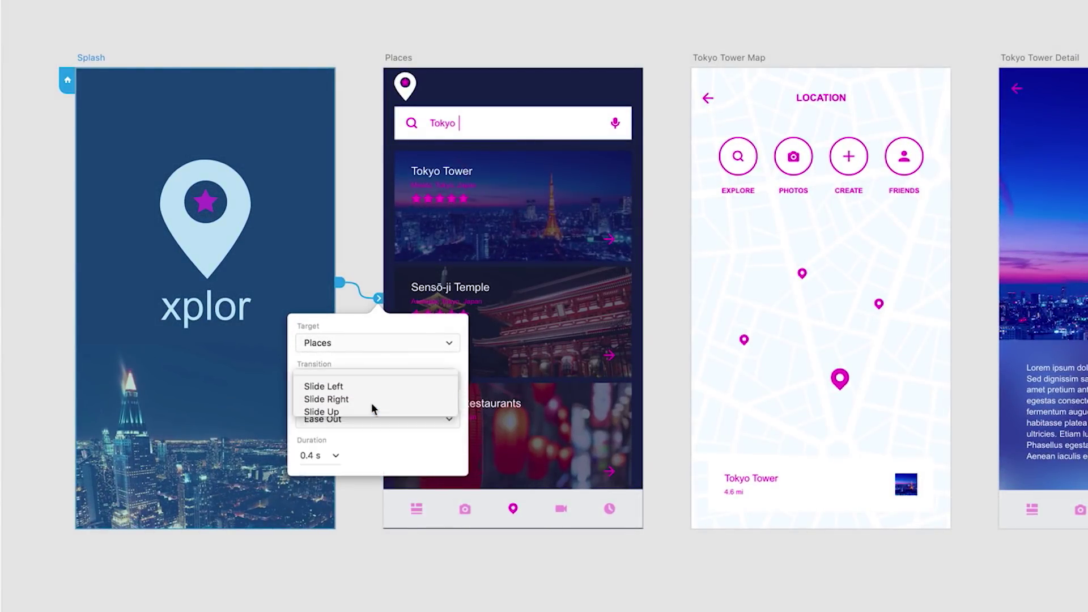
pyautogui.click(358, 246)
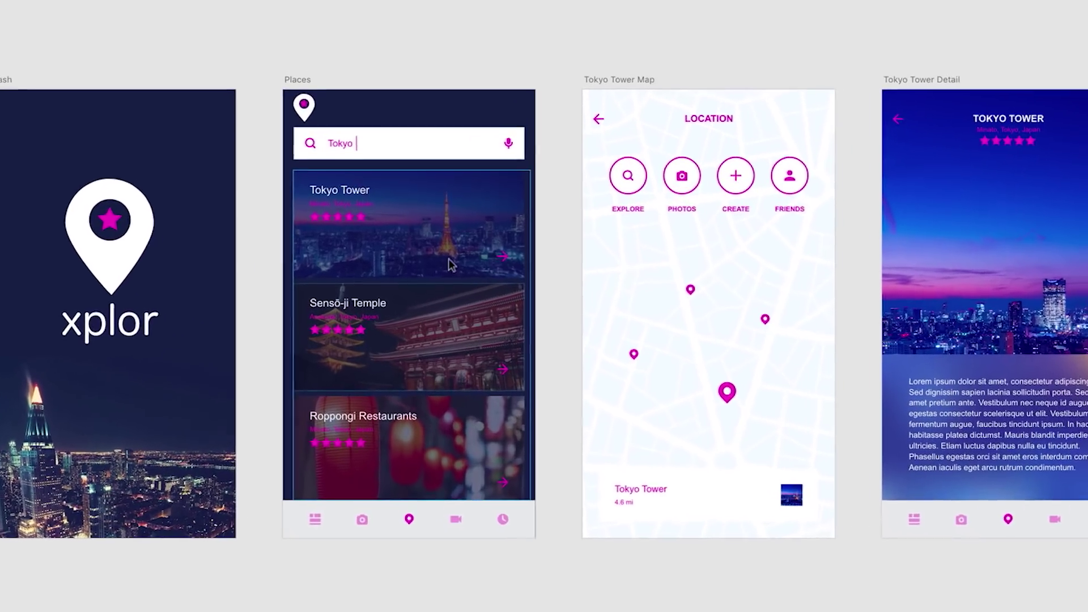
# Connect the Tokyo Tower card in the Places list to the Tokyo Tower Map artboard with Slide Left.
pyautogui.click(456, 232)
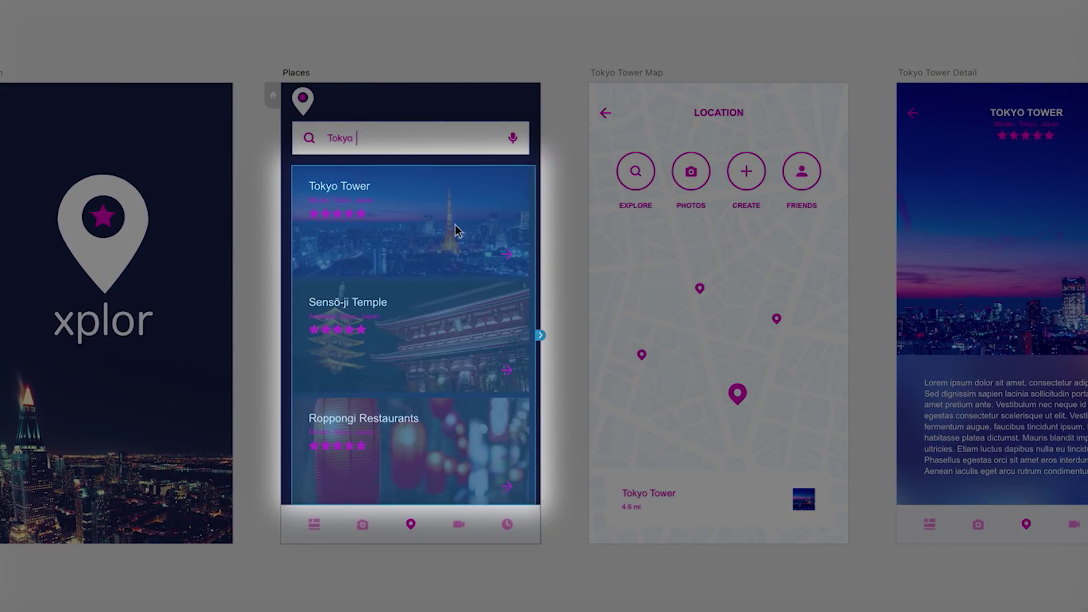
pyautogui.doubleClick(455, 232)
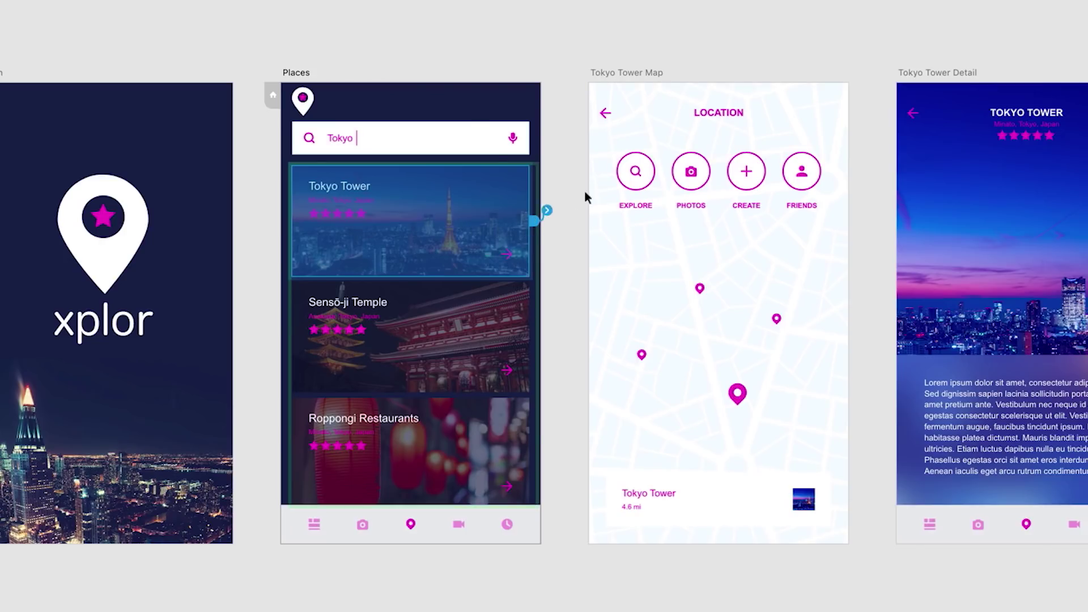
pyautogui.moveTo(586, 195); pyautogui.dragTo(617, 291)
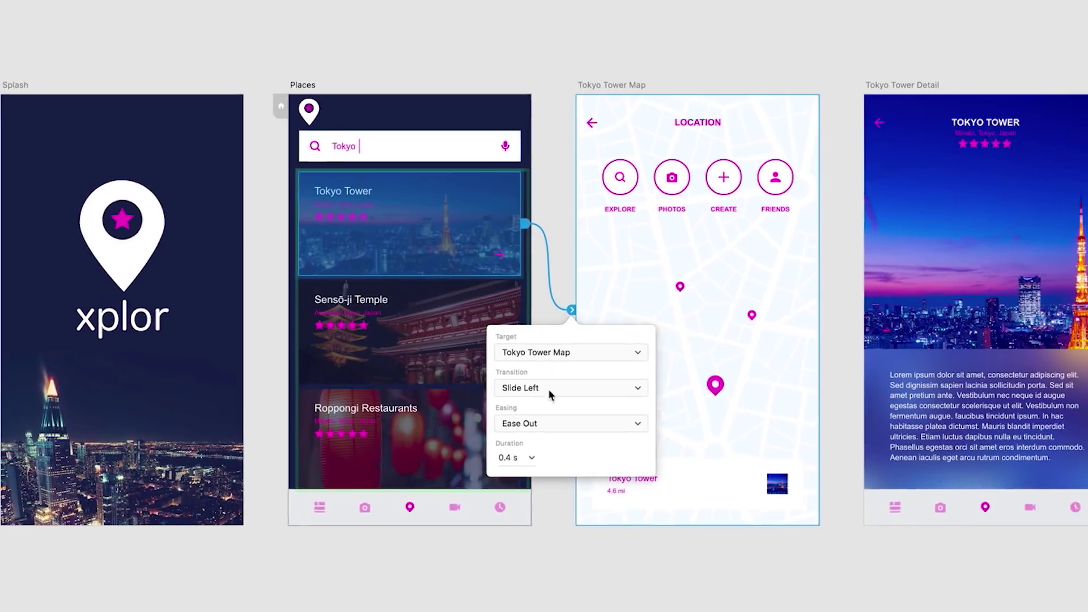
pyautogui.click(577, 138)
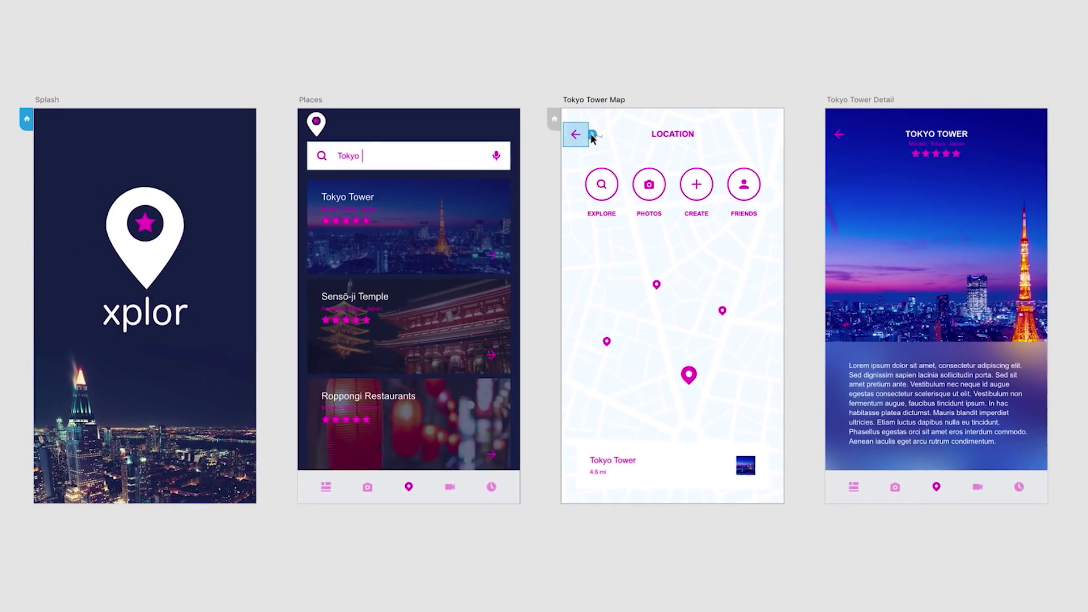
# Link the Map screen's back arrow to Places with a Slide Right transition.
pyautogui.moveTo(592, 137); pyautogui.dragTo(462, 341)
pyautogui.click(539, 379)
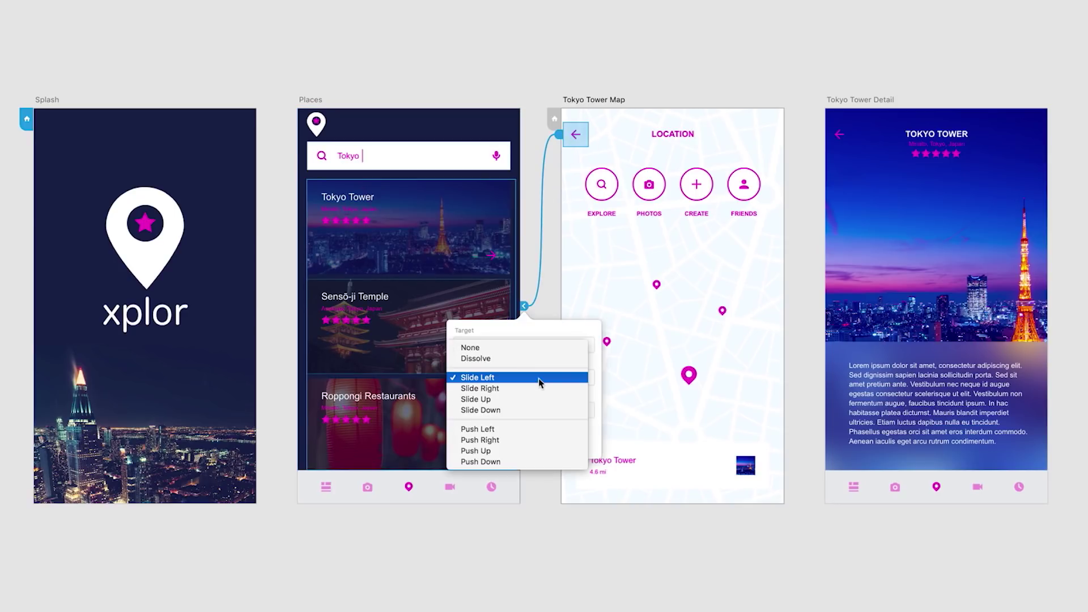
pyautogui.click(542, 389)
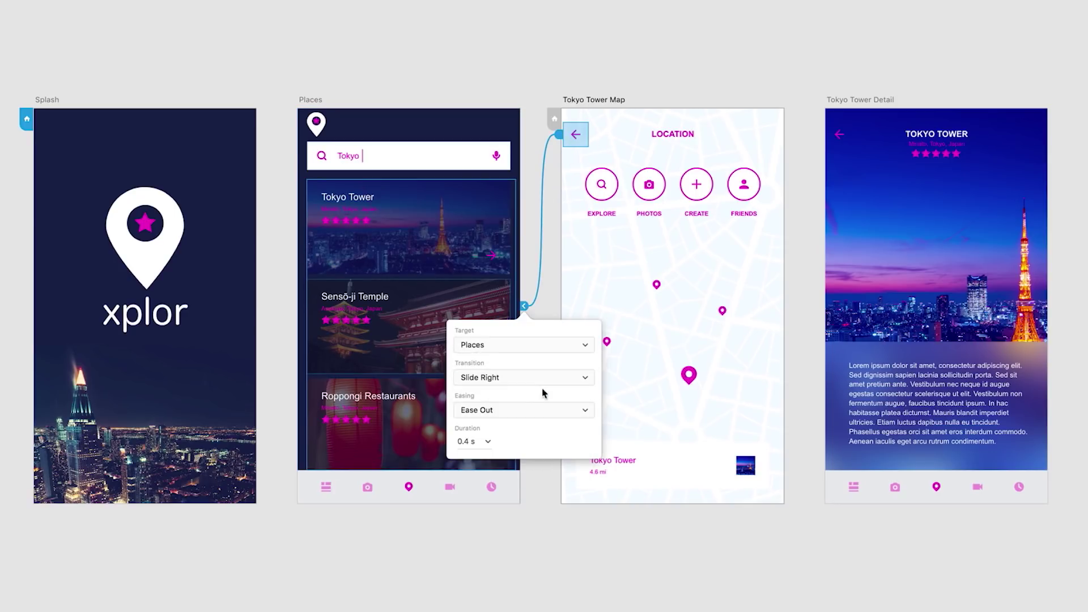
pyautogui.click(396, 173)
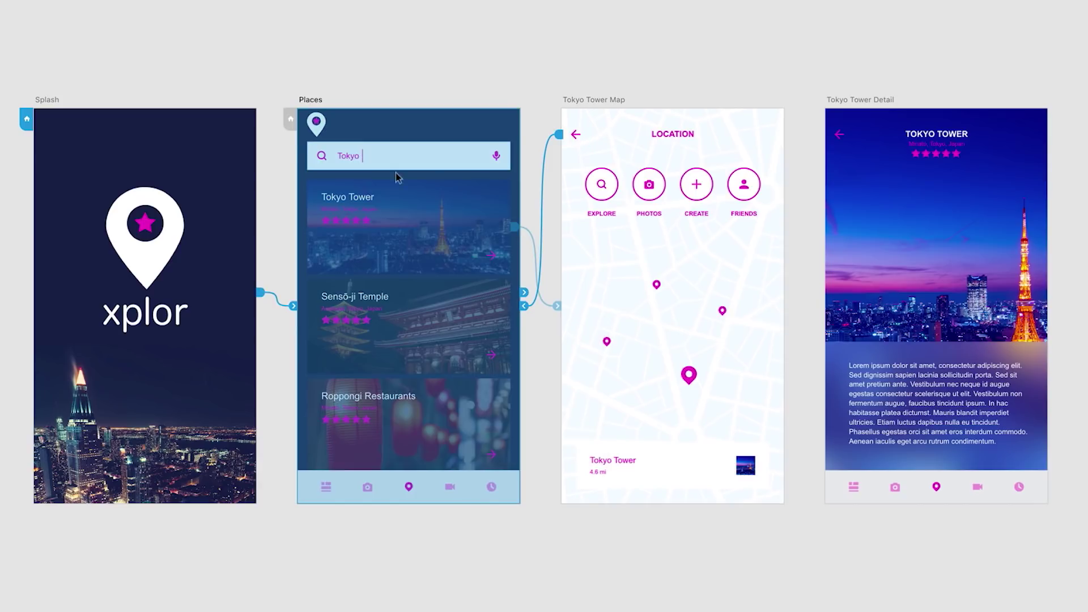
# Link the Places pin icon back to the Splash screen with Slide Right.
pyautogui.click(315, 123)
pyautogui.moveTo(330, 125); pyautogui.dragTo(240, 316)
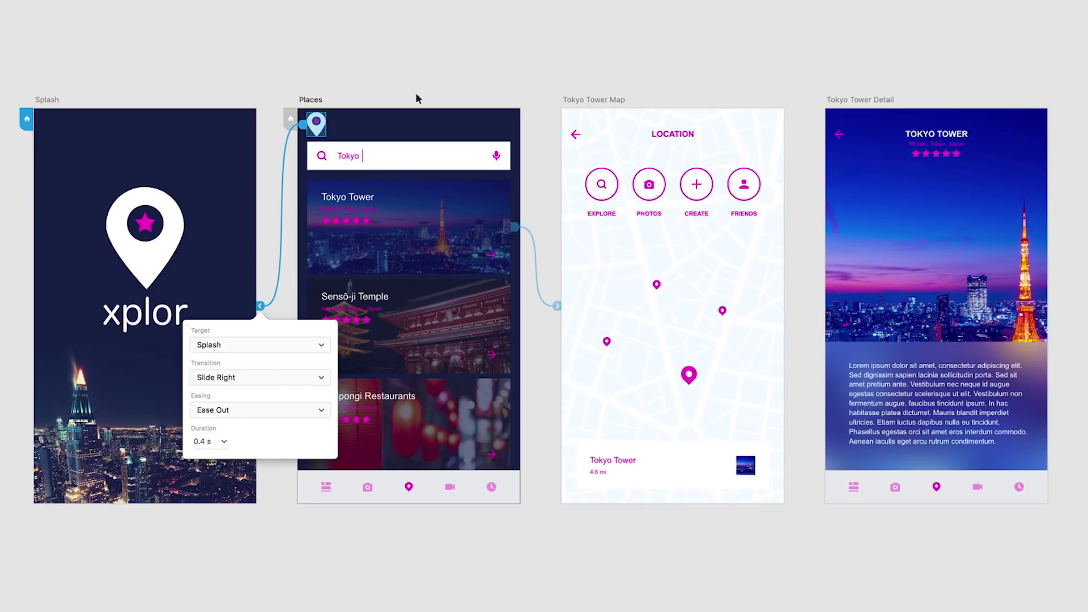
pyautogui.click(426, 42)
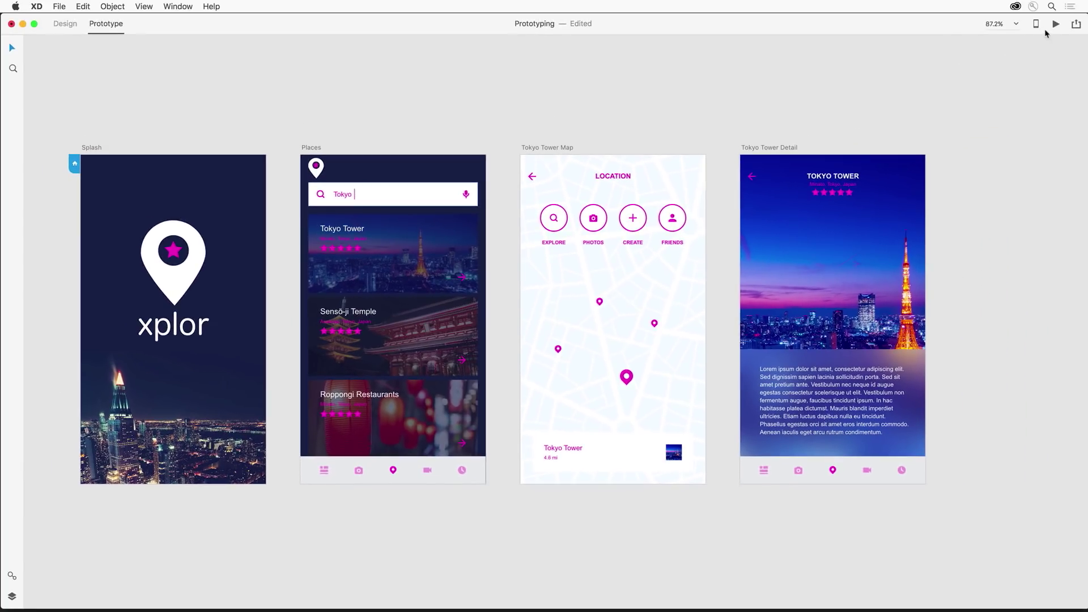
# Preview the prototype, stepping from Splash to Places to Tokyo Tower Map and back to Splash.
pyautogui.click(1056, 25)
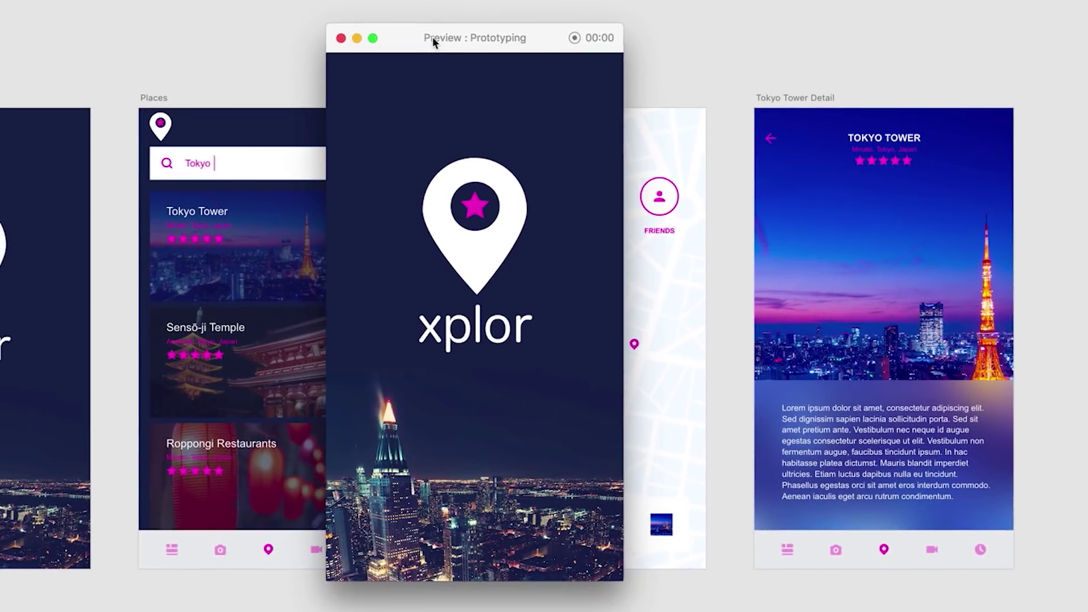
pyautogui.moveTo(433, 36); pyautogui.dragTo(515, 44)
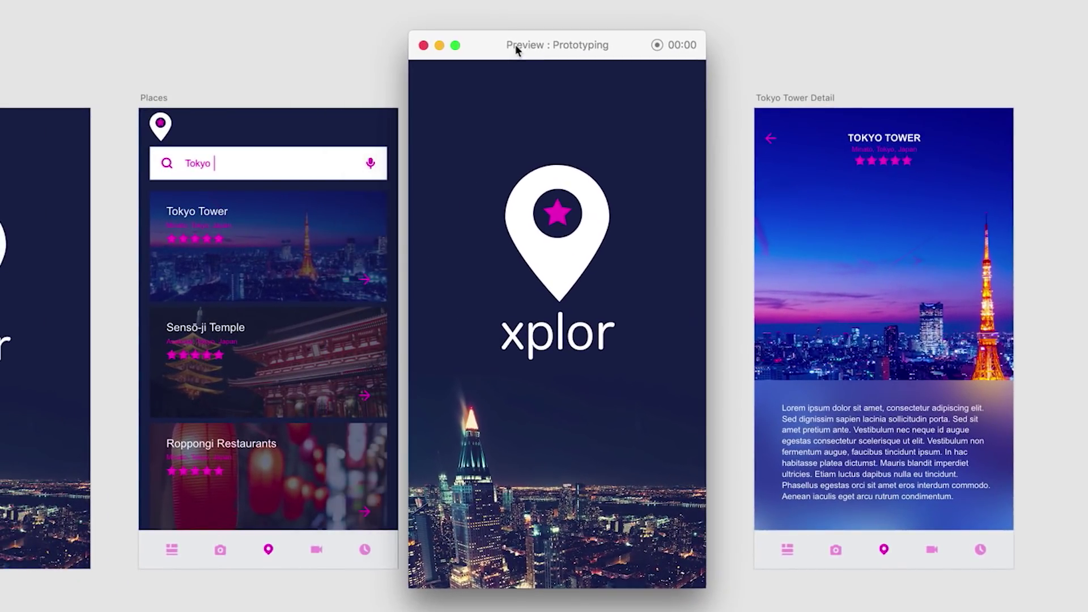
pyautogui.click(558, 299)
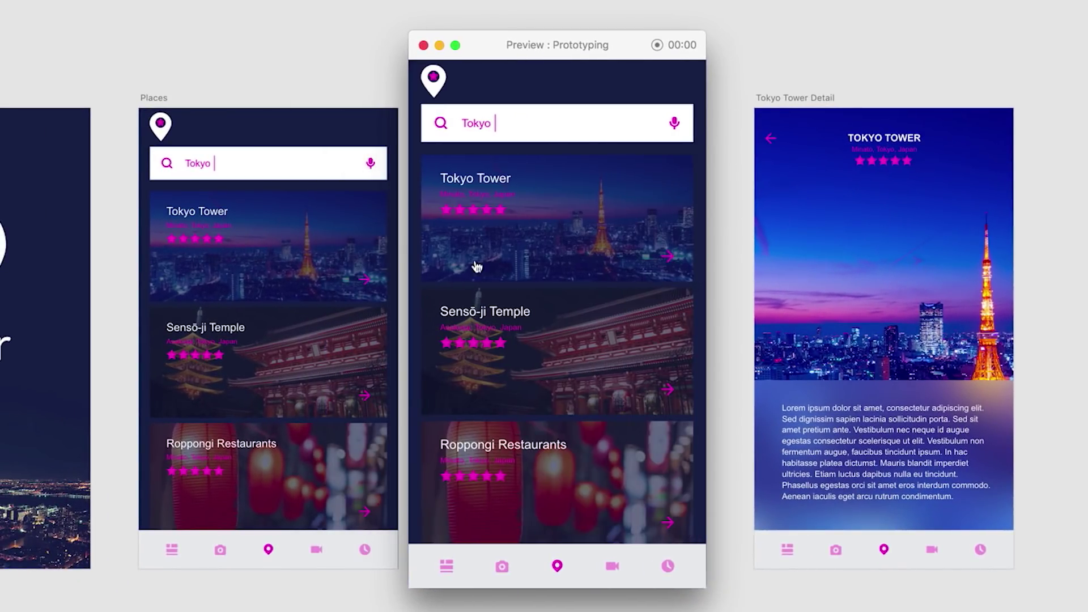
pyautogui.click(594, 191)
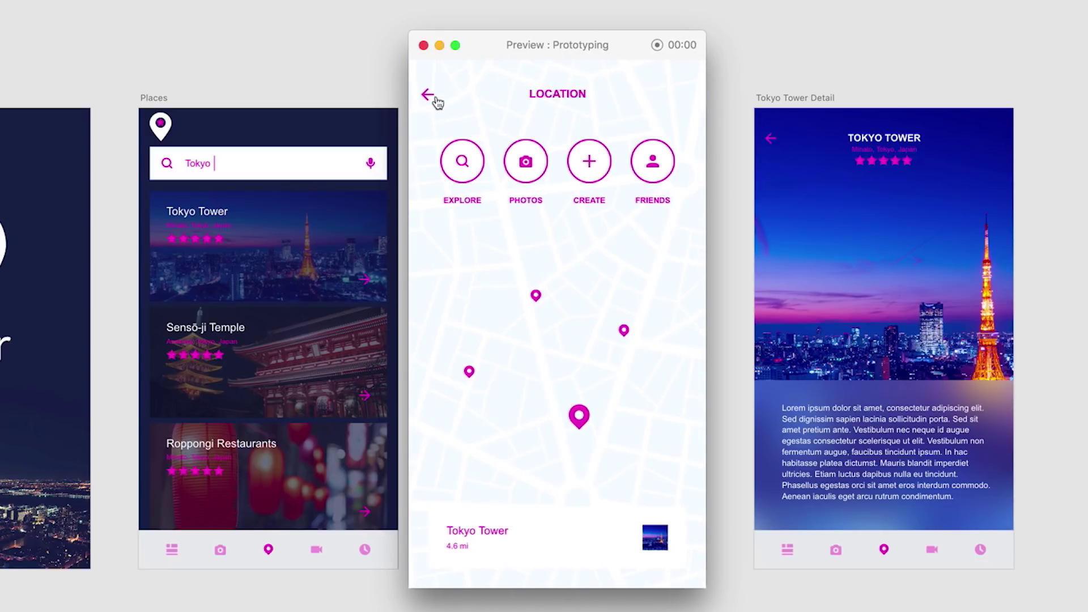
pyautogui.click(436, 100)
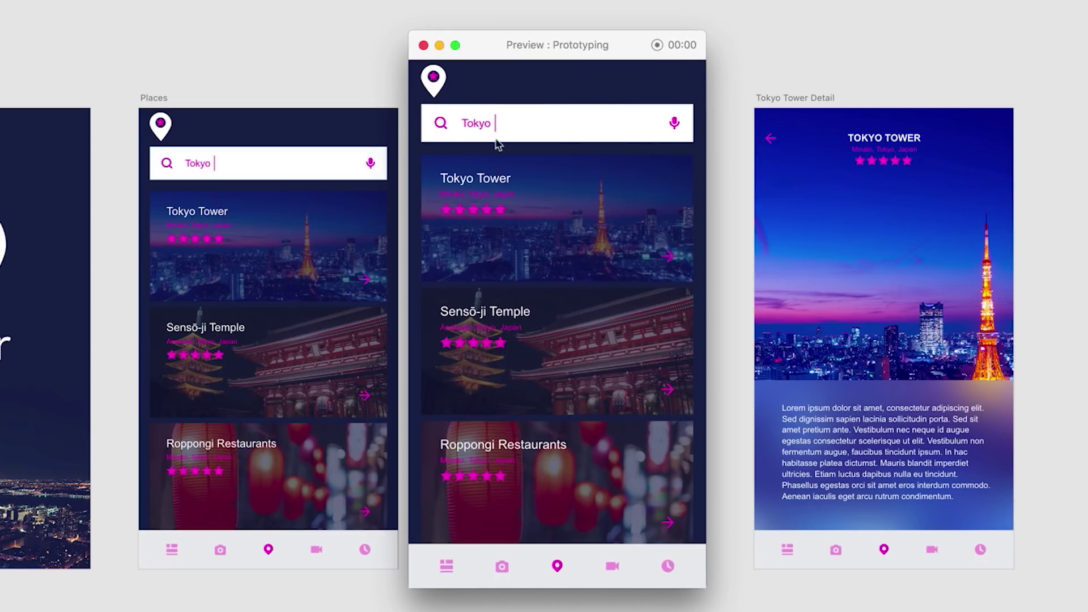
pyautogui.click(433, 93)
# Run through Splash, Places and the Tokyo Tower Map again, then move the preview top-right.
pyautogui.click(555, 279)
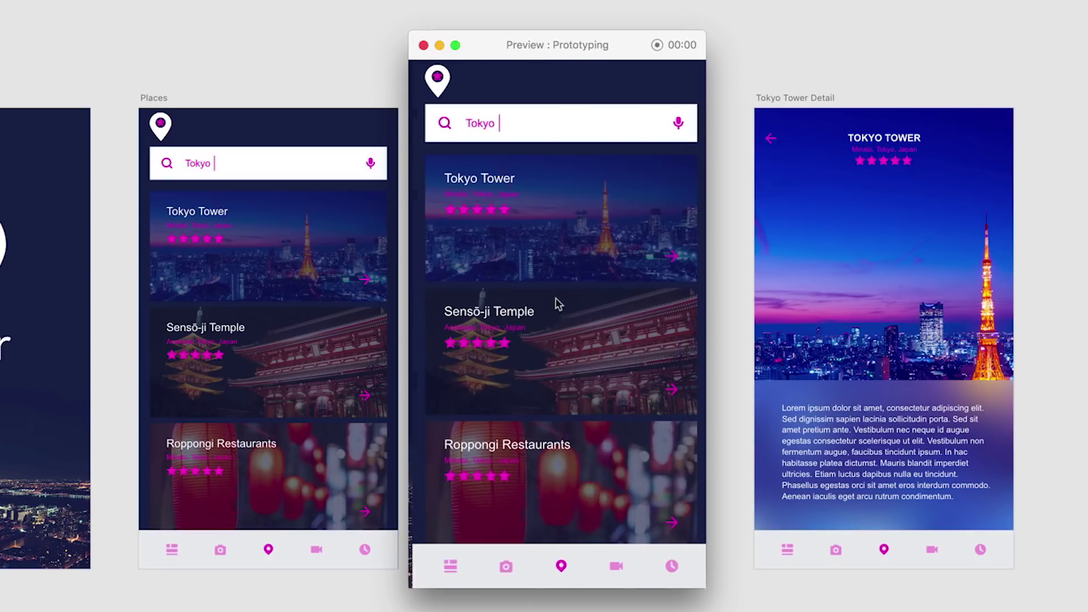
pyautogui.click(436, 96)
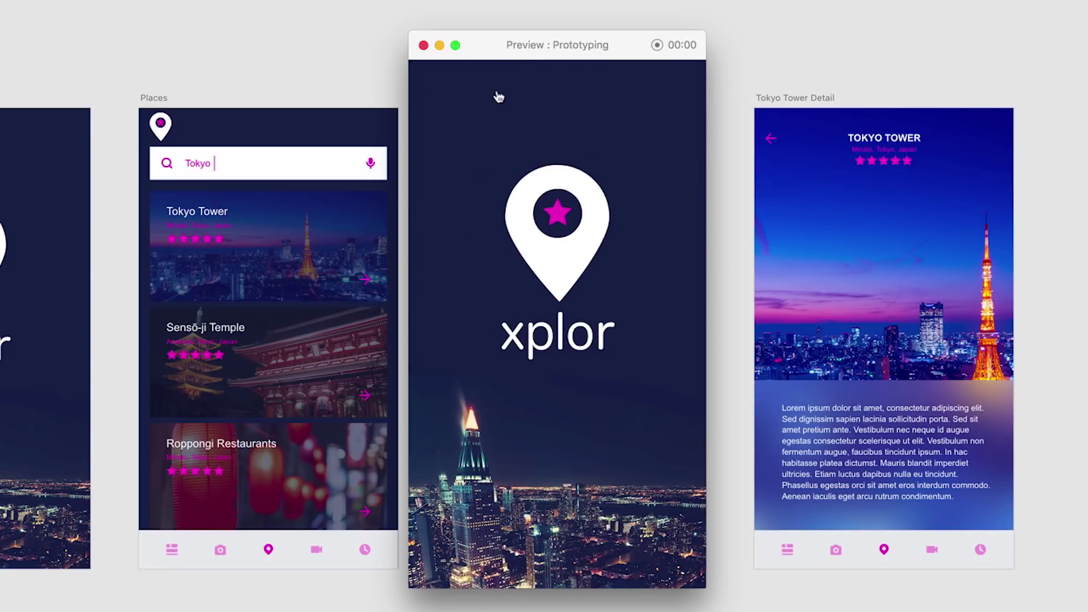
pyautogui.click(560, 283)
pyautogui.click(557, 196)
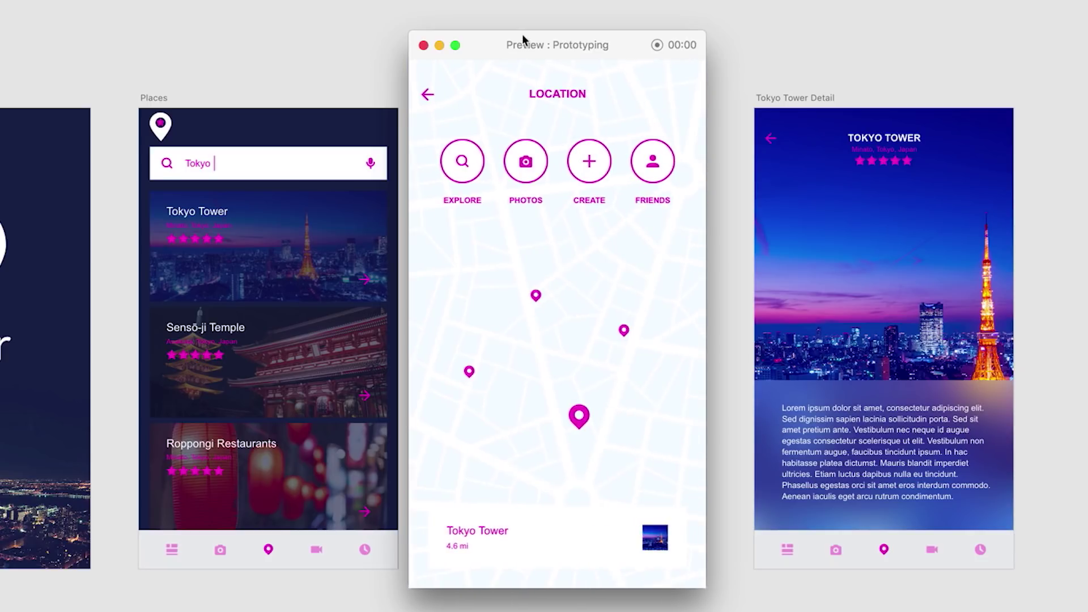
pyautogui.moveTo(502, 43); pyautogui.dragTo(833, 63)
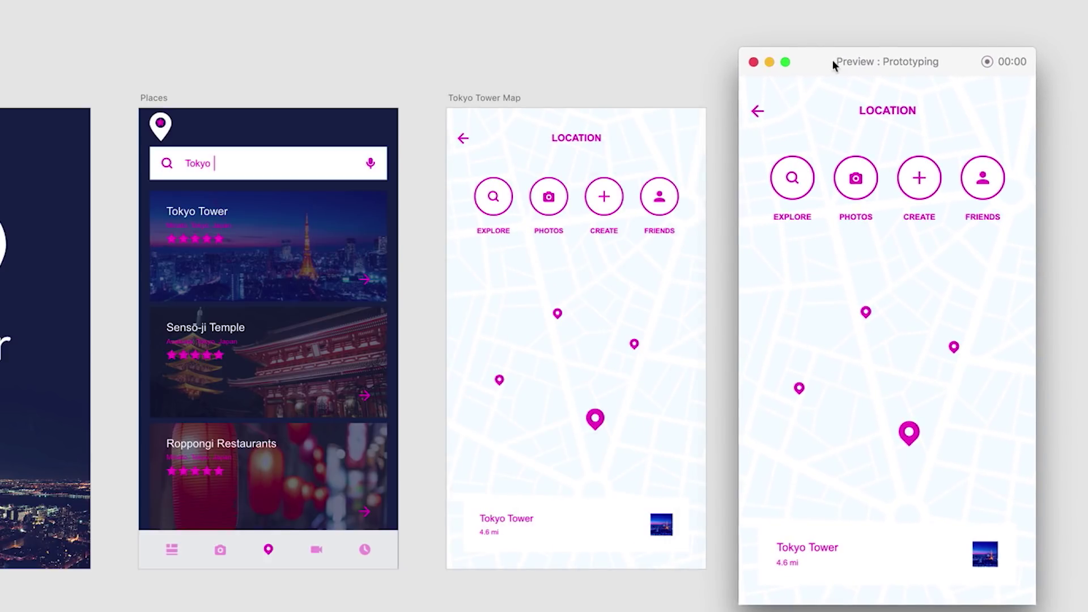
pyautogui.moveTo(832, 59); pyautogui.dragTo(838, 37)
# Link the map screen's Tokyo Tower card to Tokyo Tower Detail with a Slide Left transition.
pyautogui.hscroll(6, 377, 306)
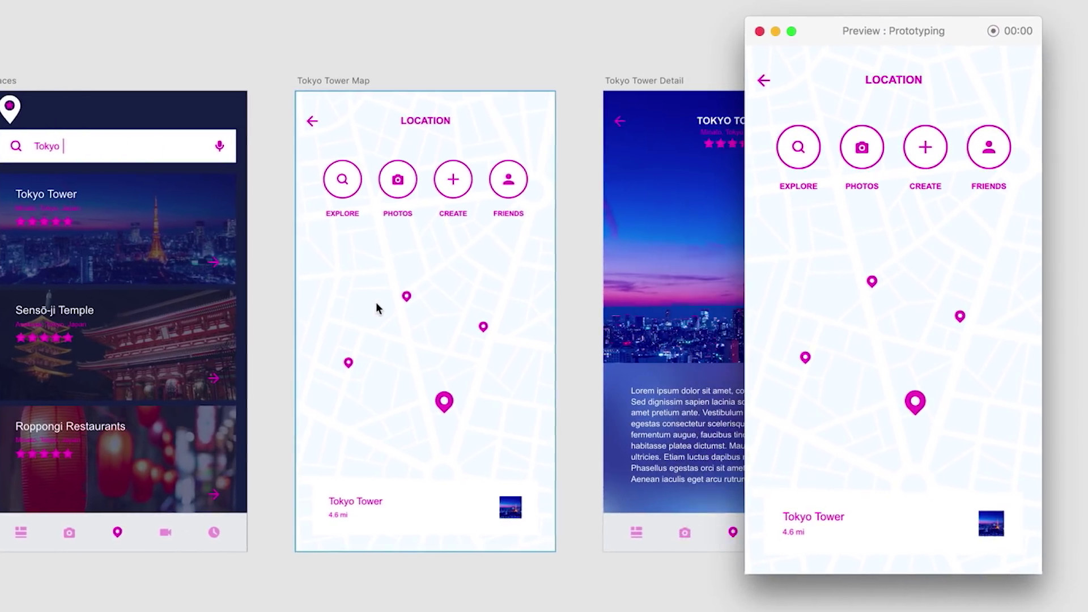
pyautogui.hscroll(5, 379, 302)
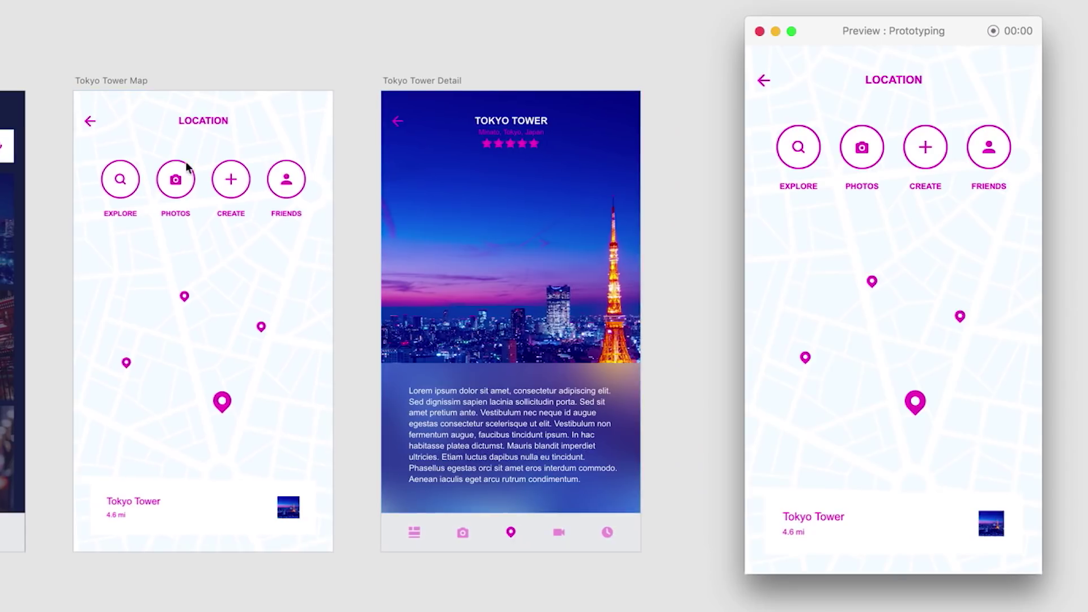
pyautogui.click(220, 501)
pyautogui.click(220, 506)
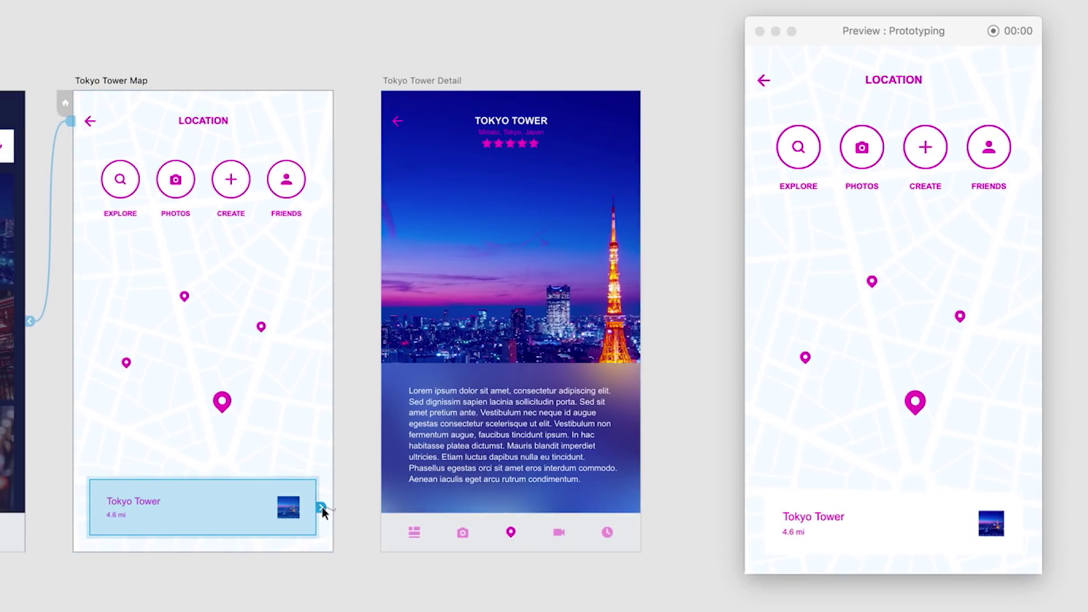
pyautogui.moveTo(363, 493); pyautogui.dragTo(410, 242)
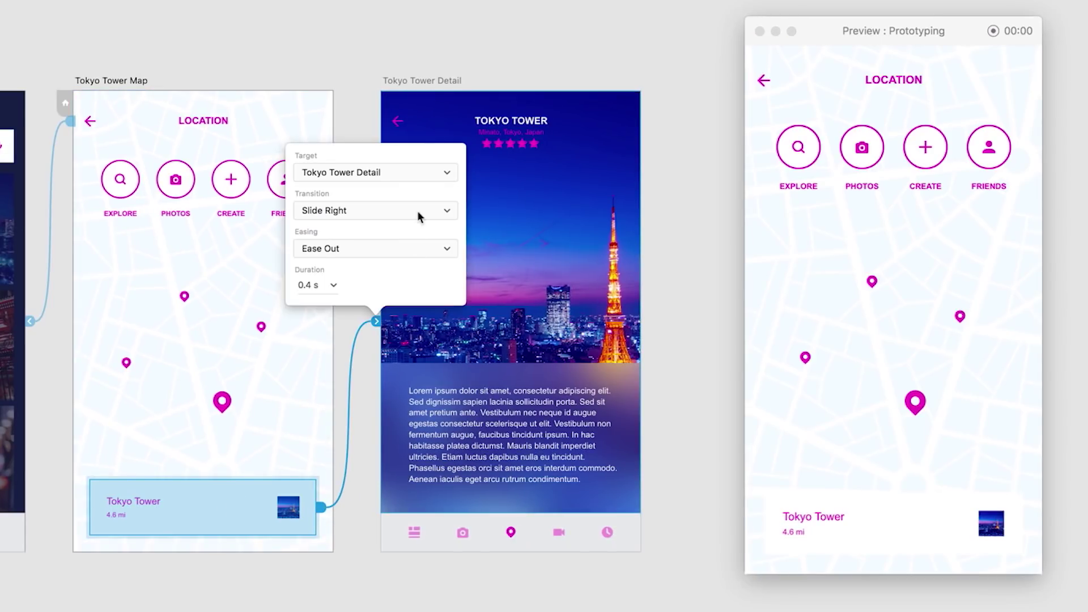
pyautogui.click(418, 210)
pyautogui.click(420, 197)
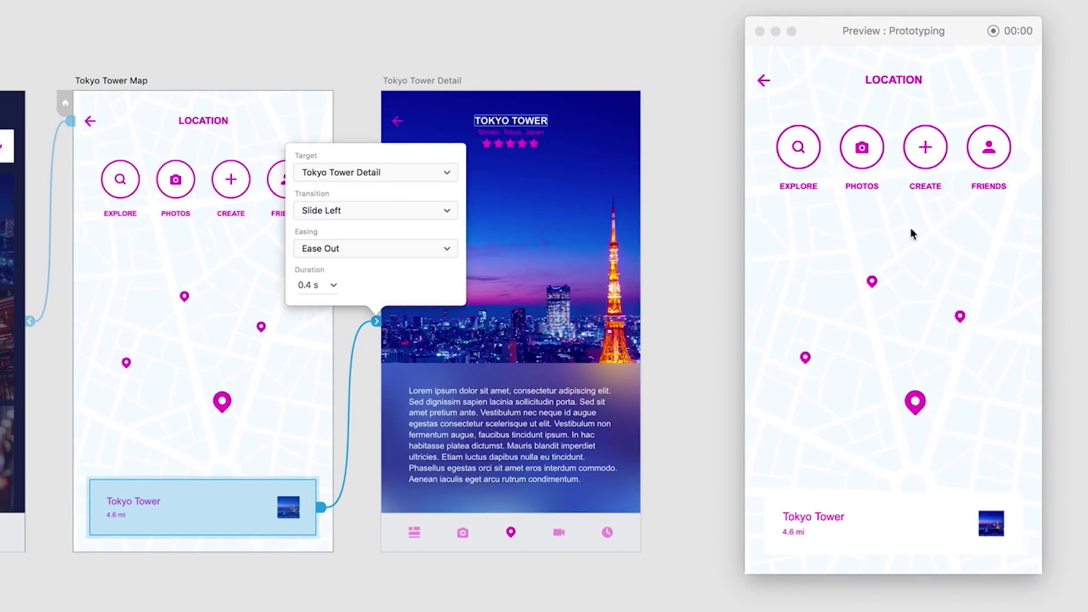
# Test the card in the preview, confirming it opens the Tokyo Tower Detail screen.
pyautogui.click(882, 280)
pyautogui.click(868, 524)
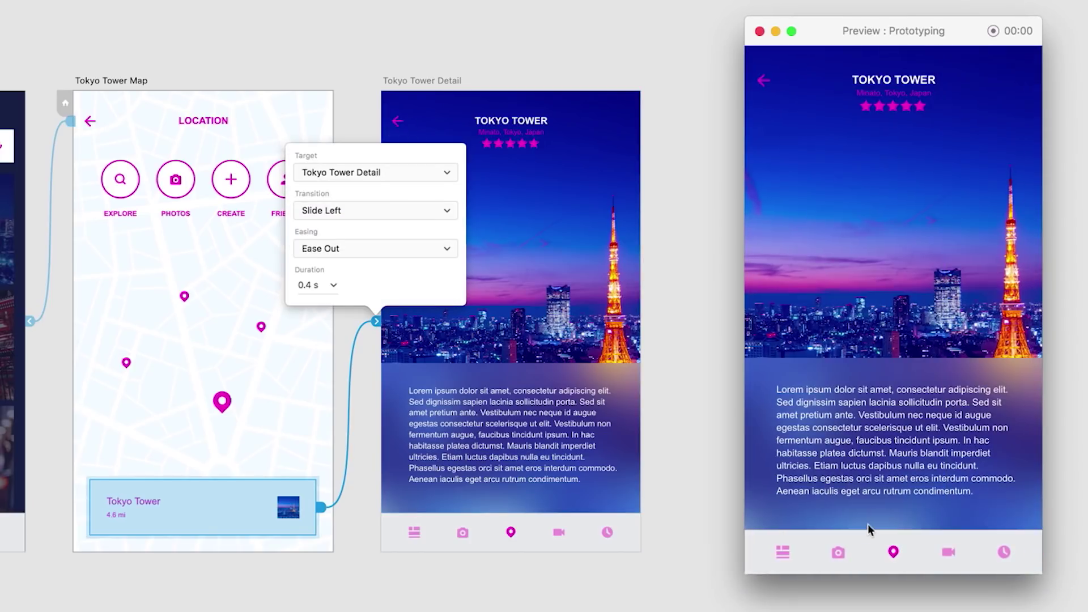
pyautogui.click(377, 63)
# Set the Detail screen back arrow's target to Previous Artboard.
pyautogui.moveTo(399, 122)
pyautogui.mouseDown()
pyautogui.moveTo(437, 153)
pyautogui.moveTo(406, 139)
pyautogui.moveTo(403, 112)
pyautogui.moveTo(403, 140)
pyautogui.moveTo(400, 113)
pyautogui.mouseUp()
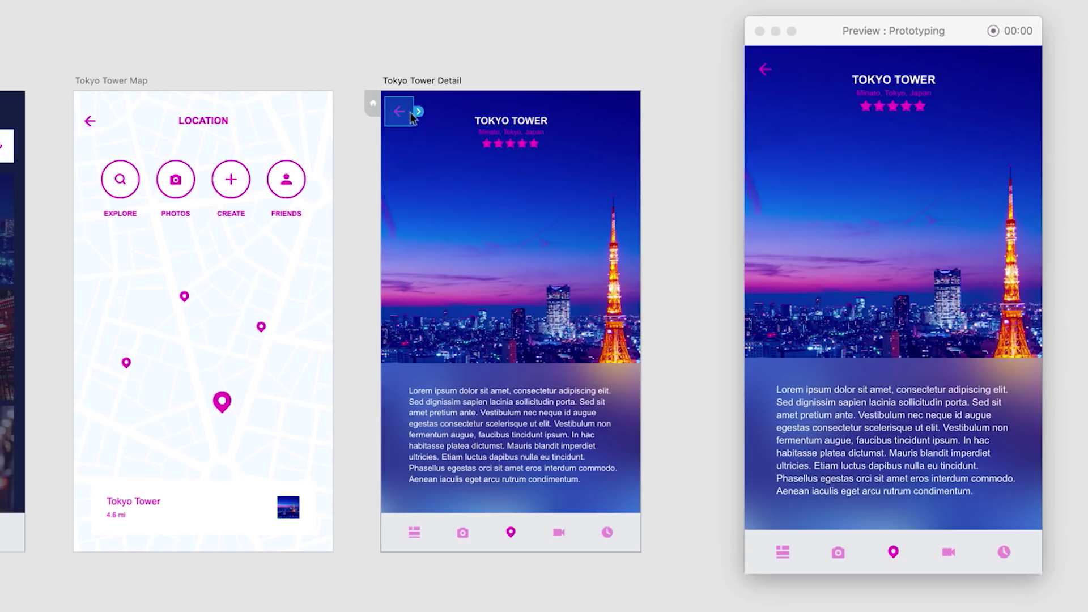
pyautogui.click(420, 115)
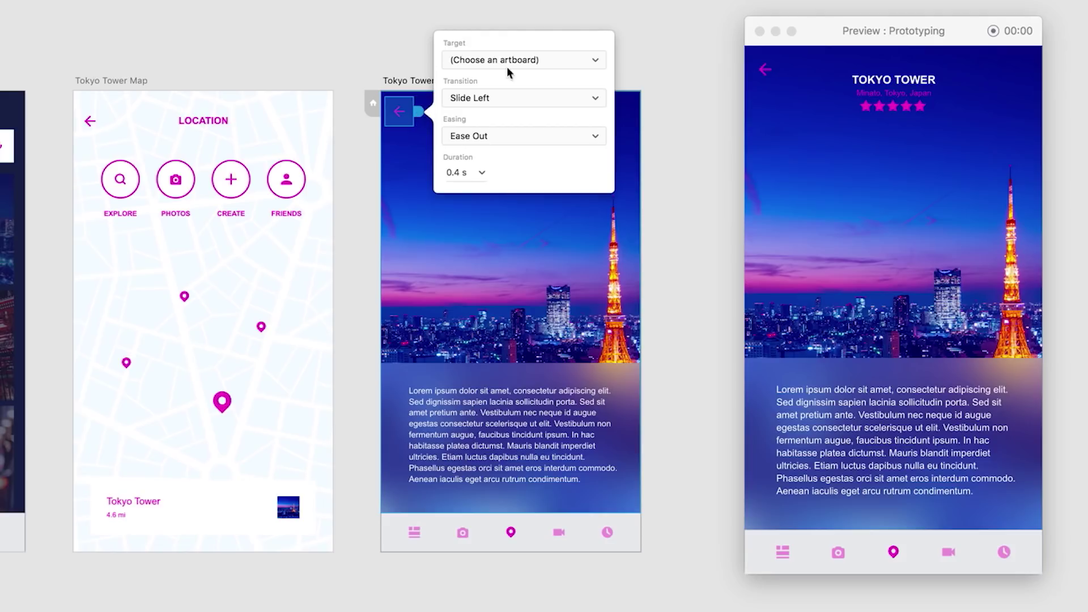
pyautogui.click(525, 61)
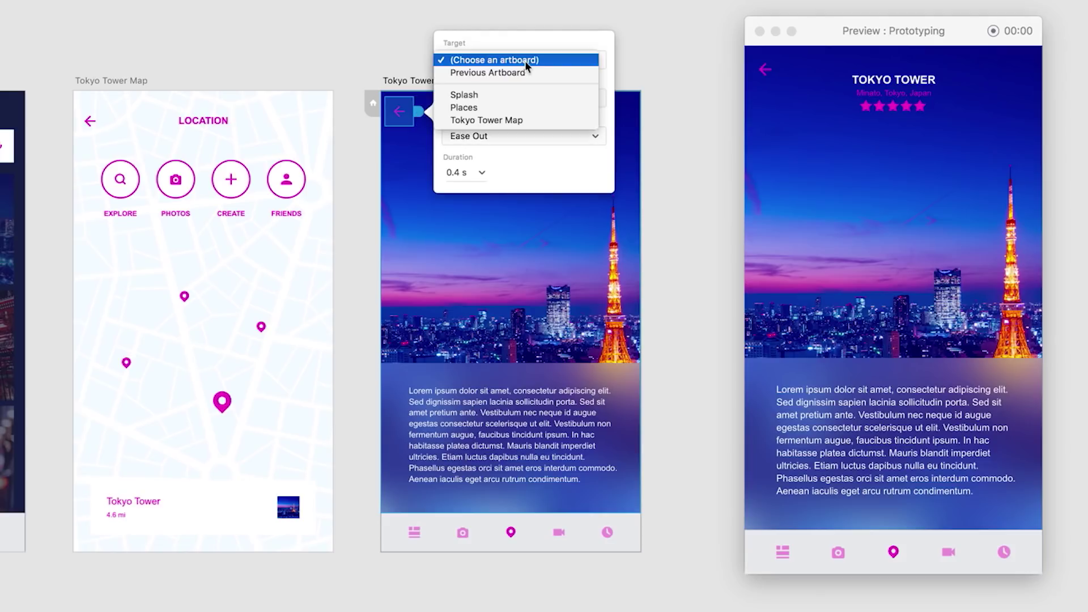
pyautogui.click(565, 74)
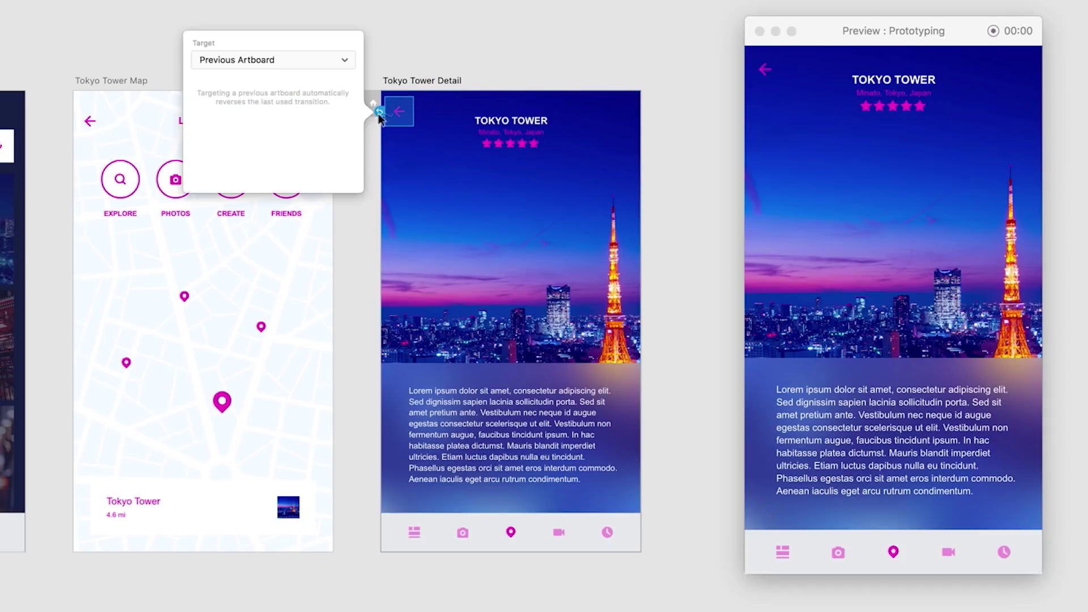
# Test the back arrow in the preview, then close the preview window.
pyautogui.click(380, 49)
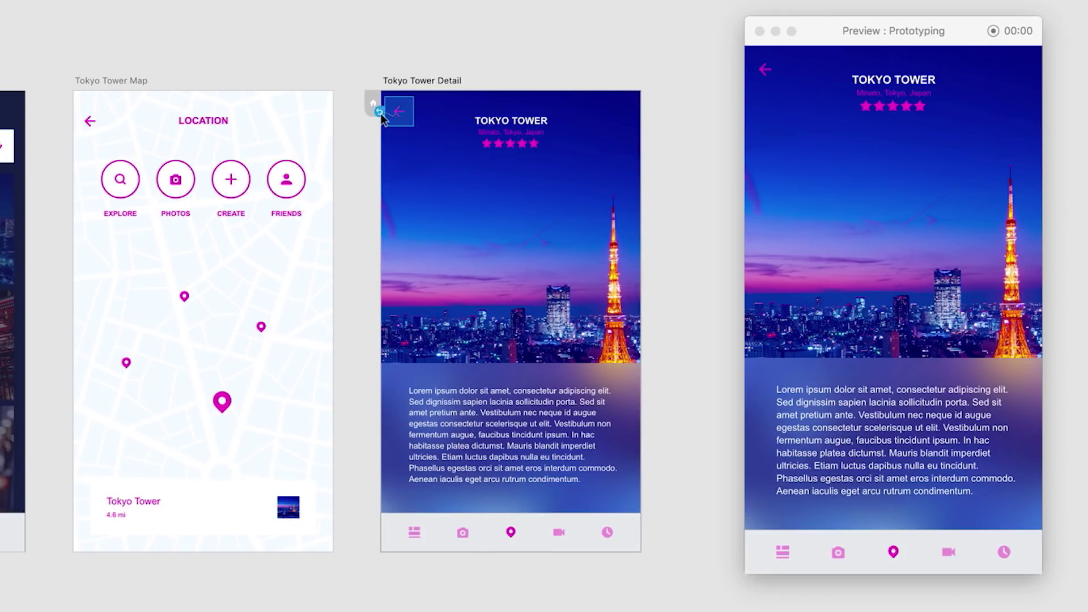
pyautogui.click(763, 73)
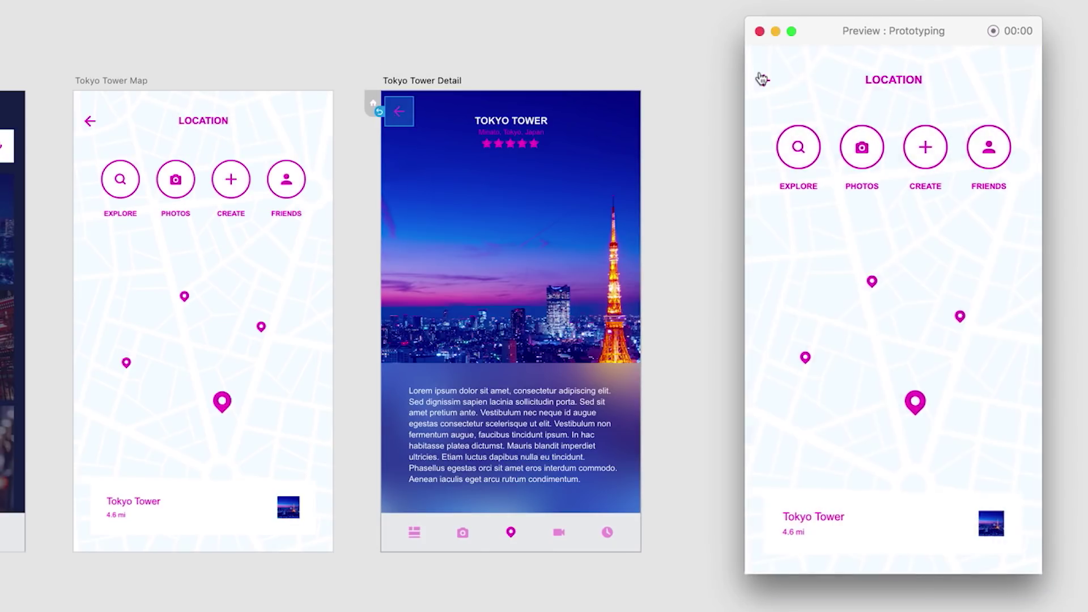
pyautogui.click(760, 31)
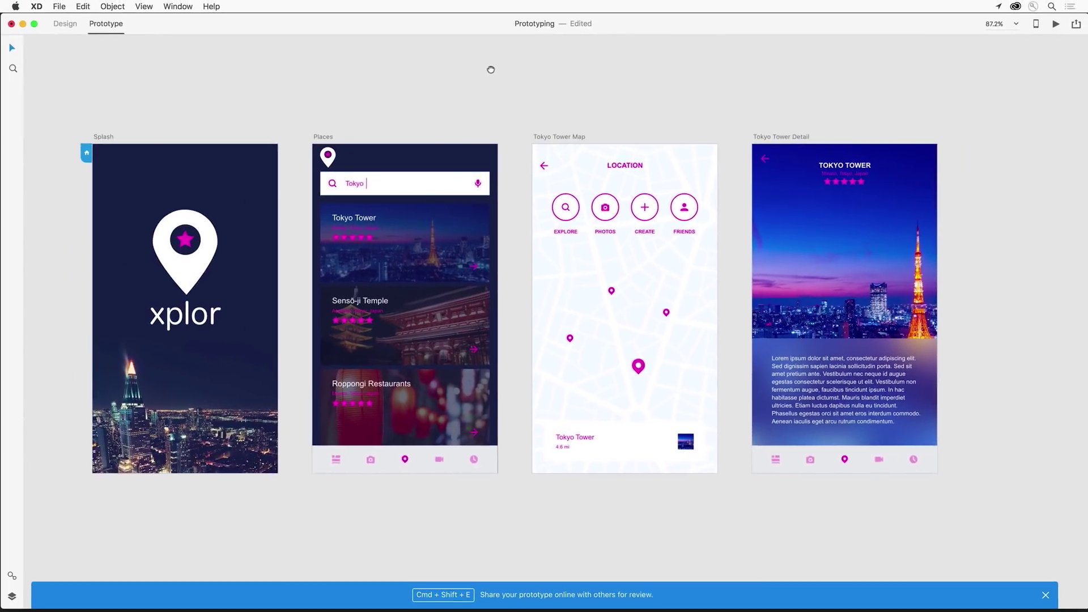
# Switch to Design mode and stretch the Places artboard taller.
pyautogui.hscroll(-2, 491, 69)
pyautogui.click(459, 247)
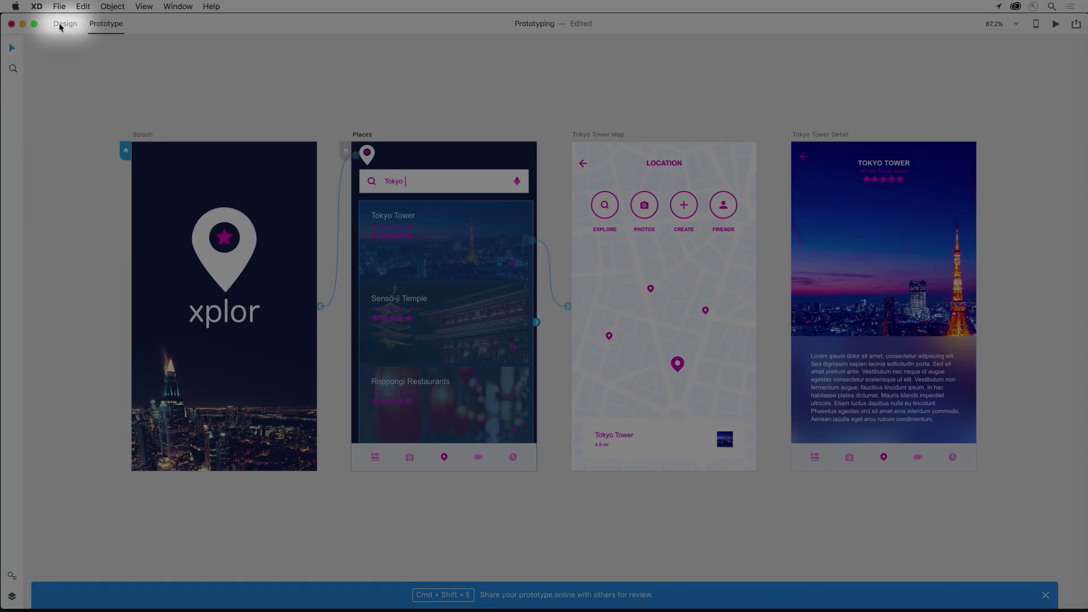
pyautogui.click(60, 25)
pyautogui.click(294, 98)
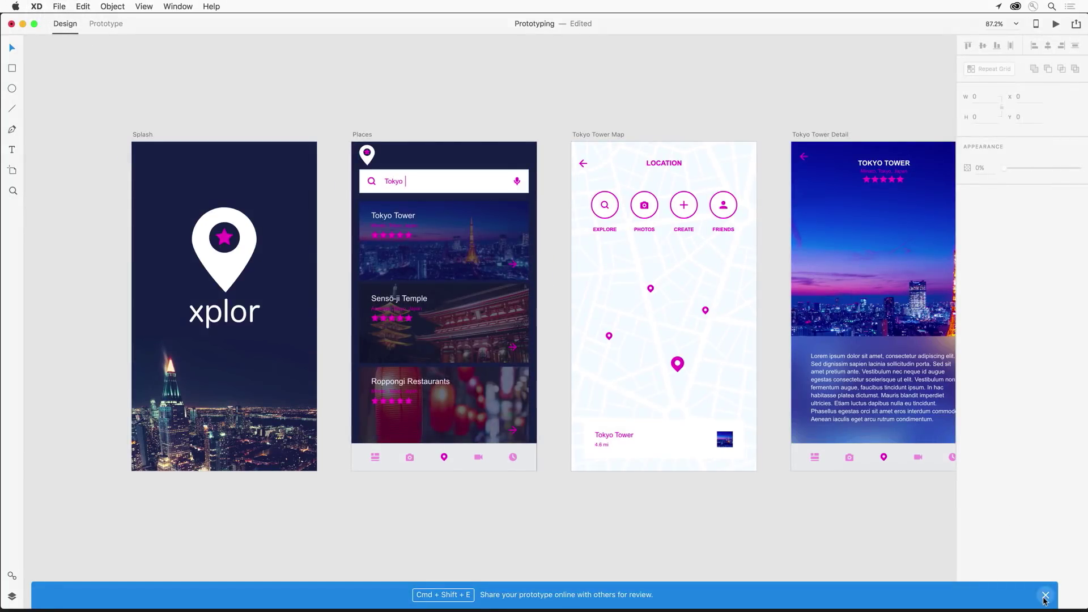
pyautogui.scroll(-4, 376, 522)
pyautogui.scroll(3, 427, 403)
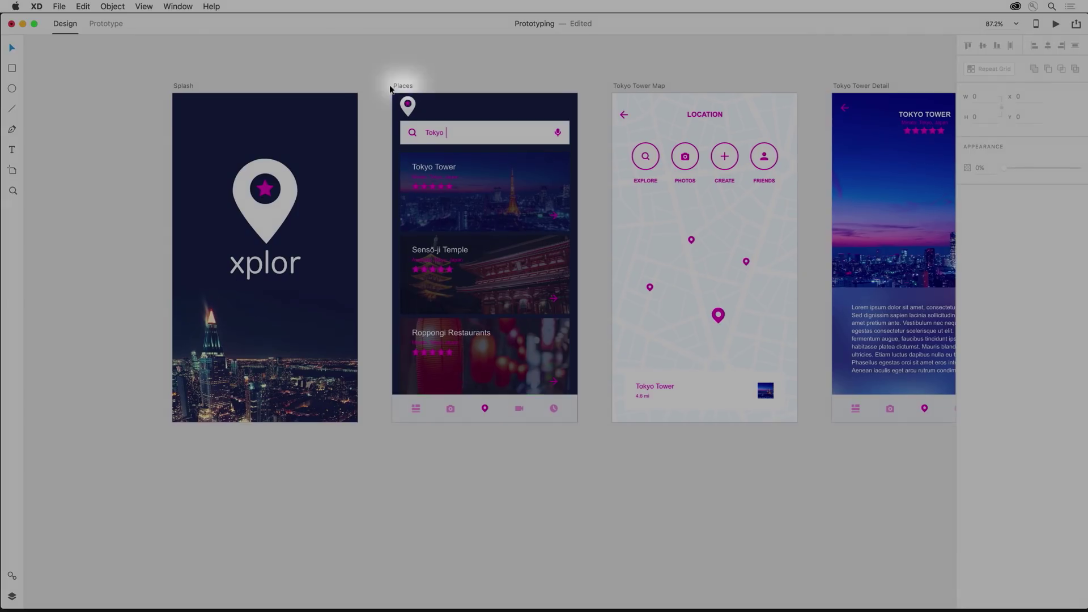
pyautogui.click(403, 86)
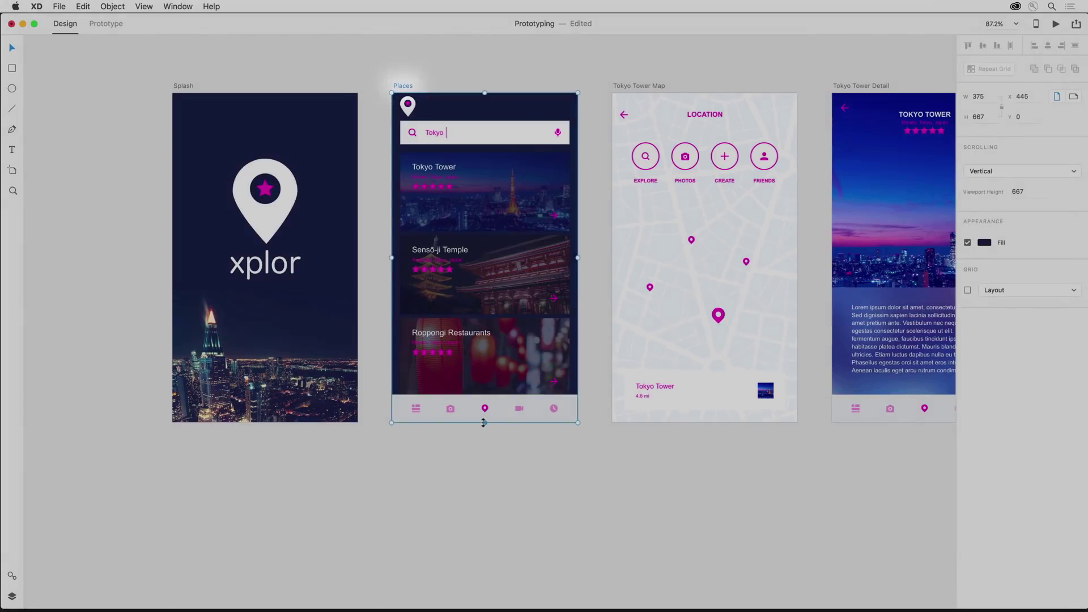
pyautogui.moveTo(483, 422); pyautogui.dragTo(482, 577)
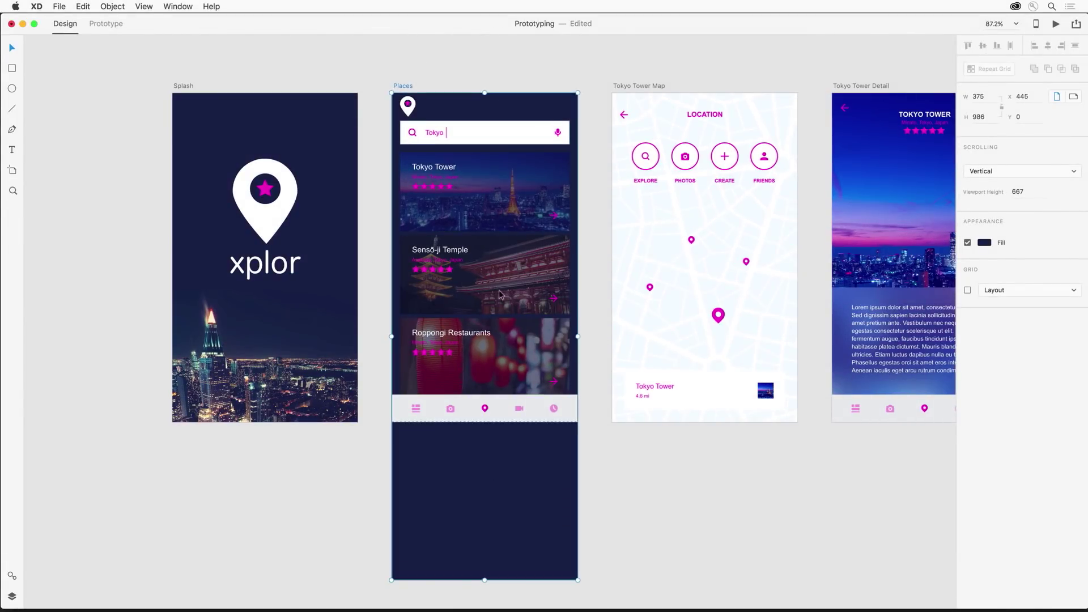
# Extend the place-card repeat grid to five cards and move the tab bar down.
pyautogui.click(485, 391)
pyautogui.moveTo(487, 394); pyautogui.dragTo(484, 565)
pyautogui.scroll(-3, 330, 551)
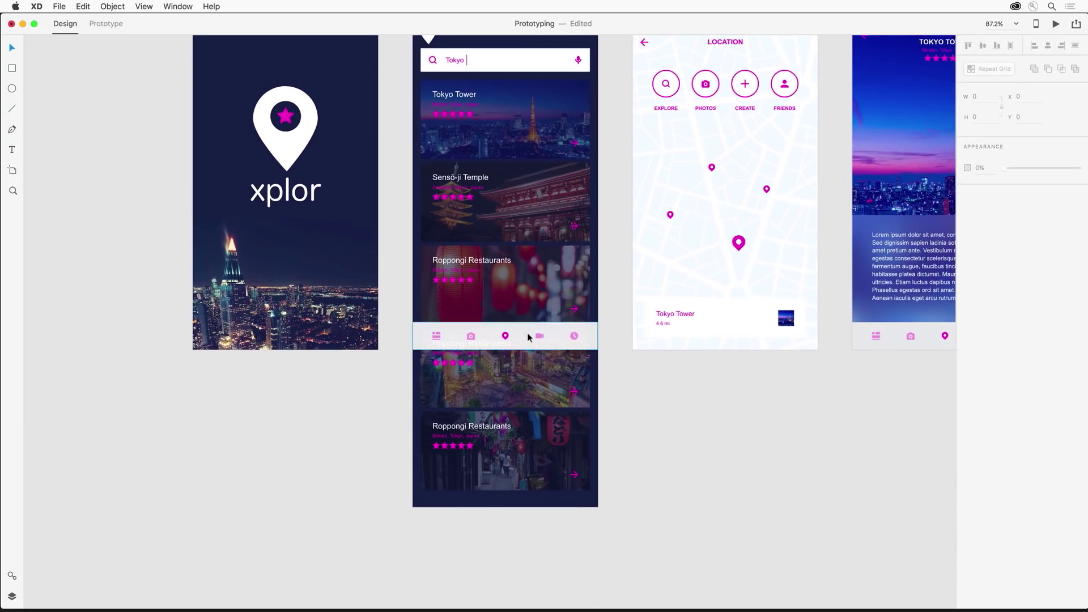
pyautogui.moveTo(527, 335); pyautogui.dragTo(532, 519)
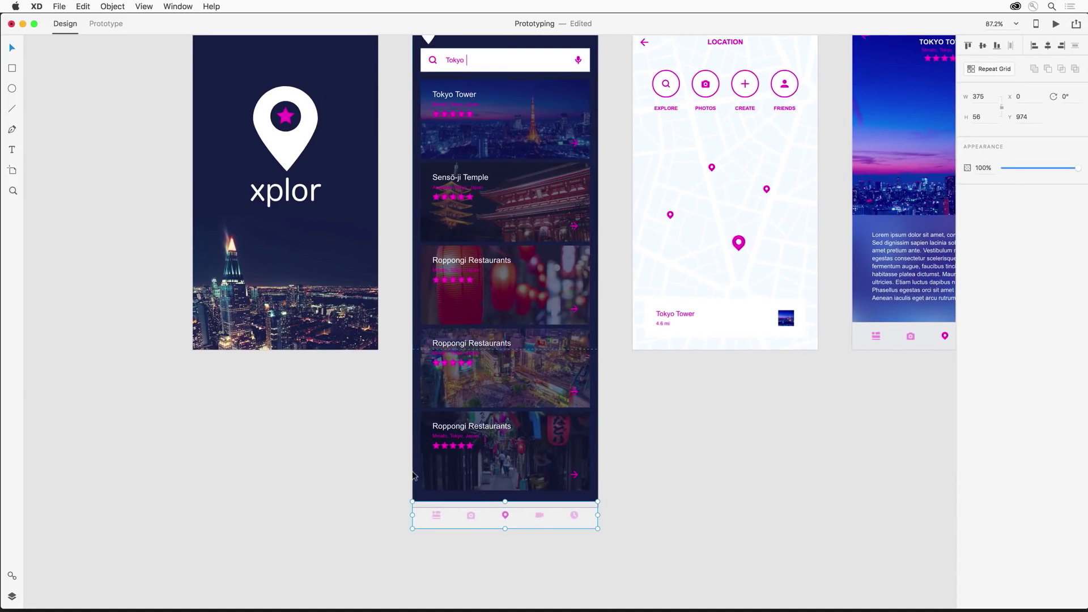
pyautogui.press('Delete')
# Resize the Places artboard to 1026 tall and reopen the preview.
pyautogui.scroll(3, 416, 481)
pyautogui.click(519, 547)
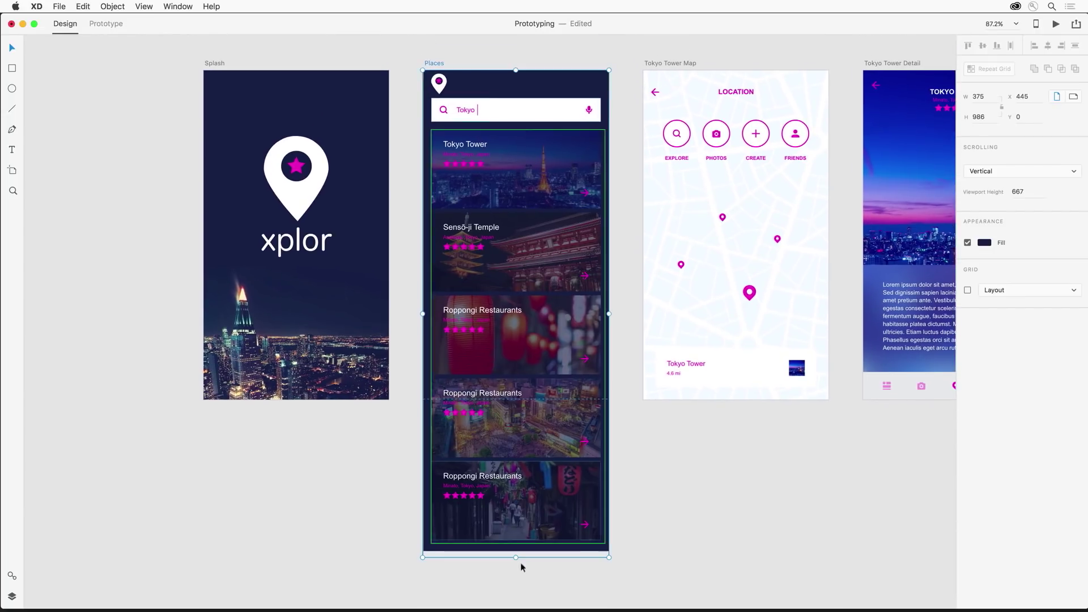
pyautogui.moveTo(513, 589); pyautogui.dragTo(513, 575)
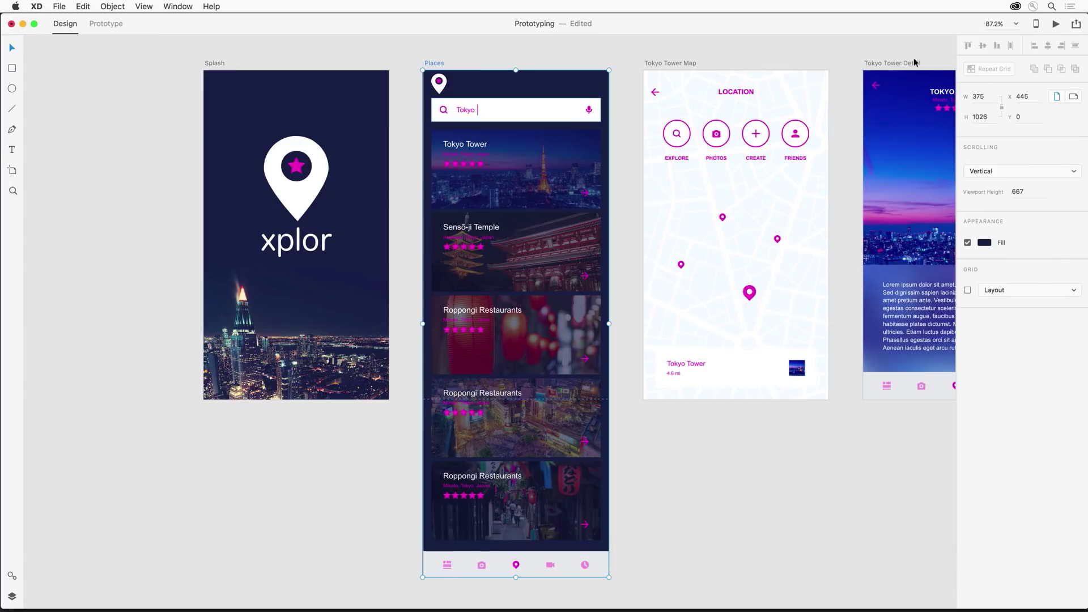
pyautogui.click(1056, 24)
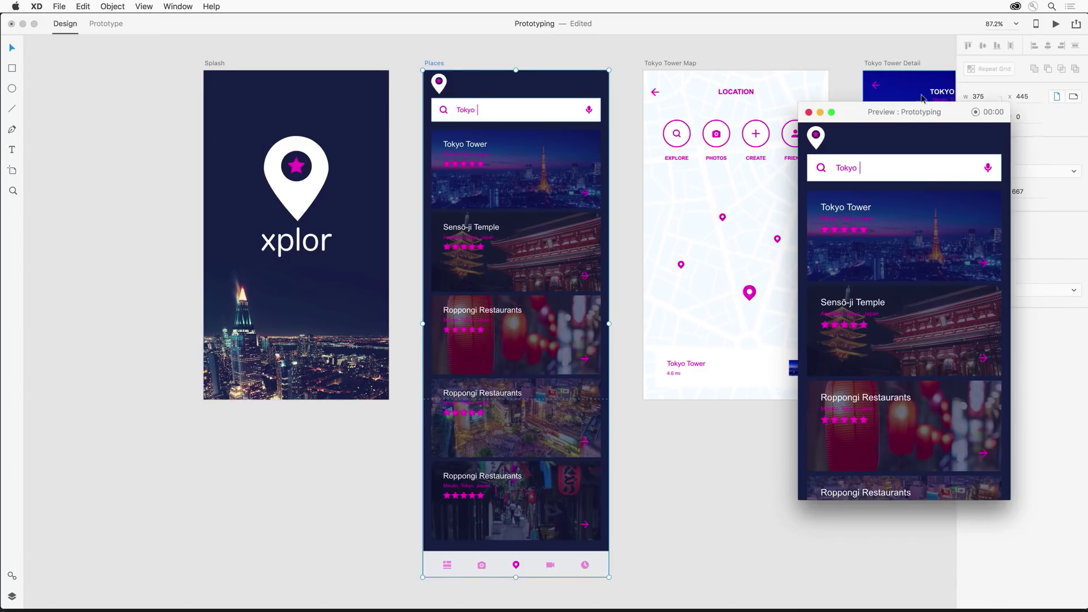
pyautogui.moveTo(907, 122); pyautogui.dragTo(736, 99)
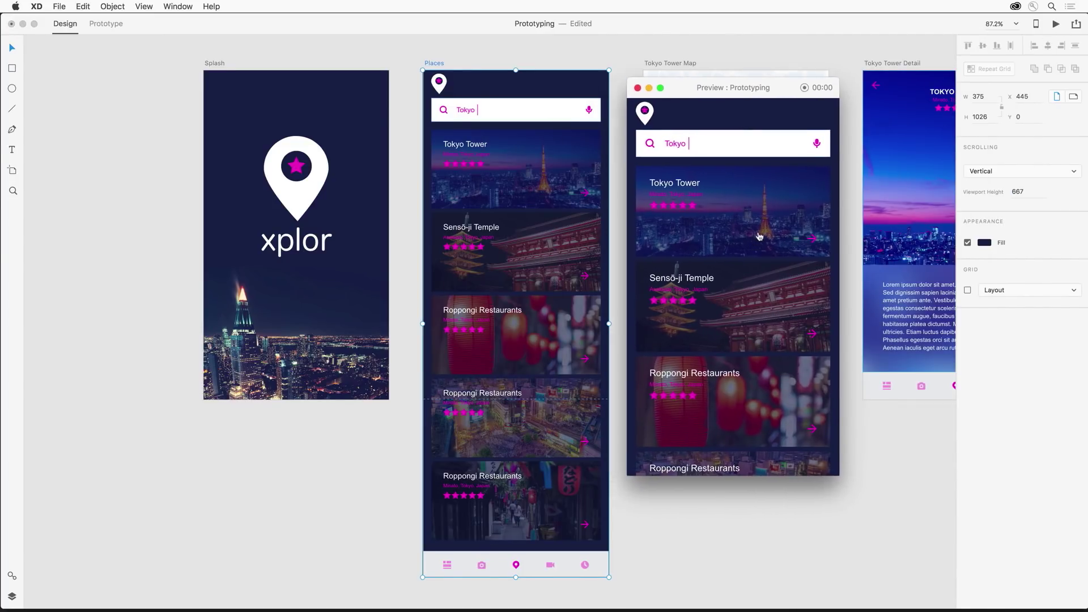
pyautogui.scroll(-3, 761, 236)
pyautogui.scroll(5, 761, 236)
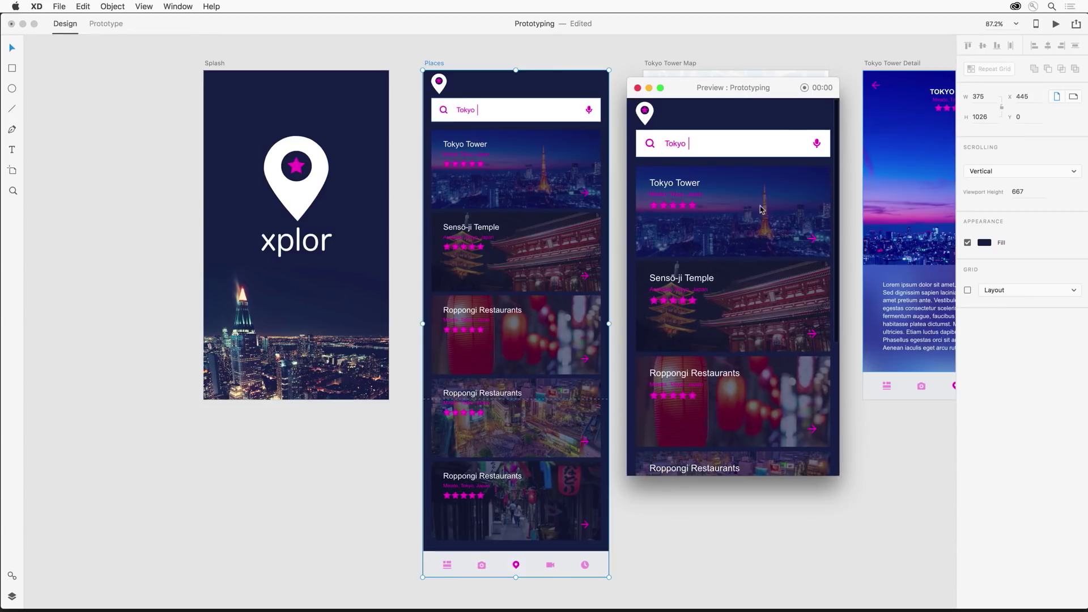
pyautogui.click(647, 147)
pyautogui.click(641, 123)
pyautogui.scroll(-5, 708, 228)
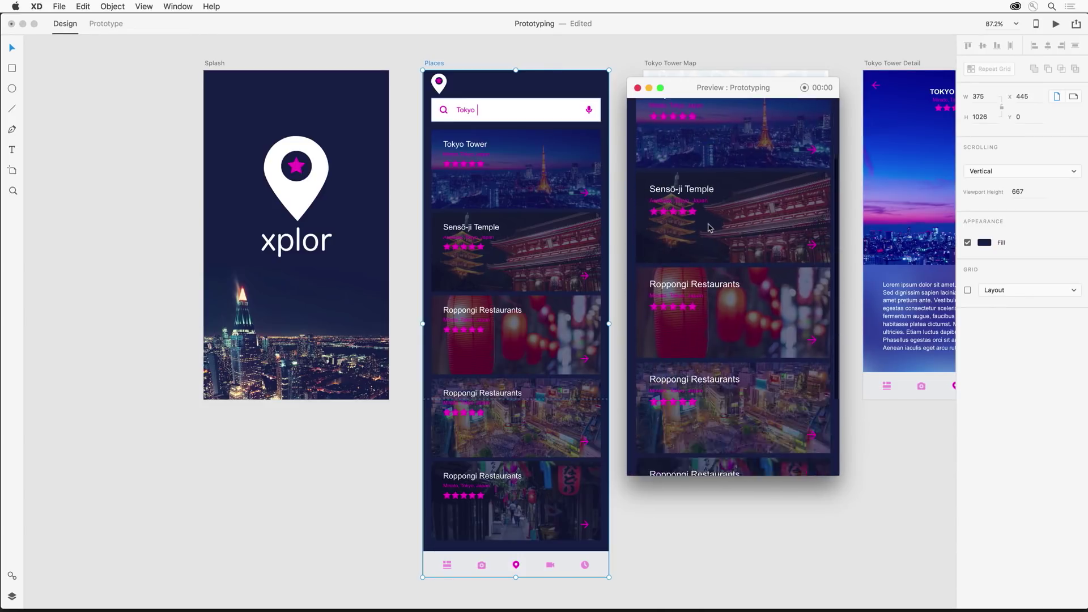
pyautogui.click(708, 227)
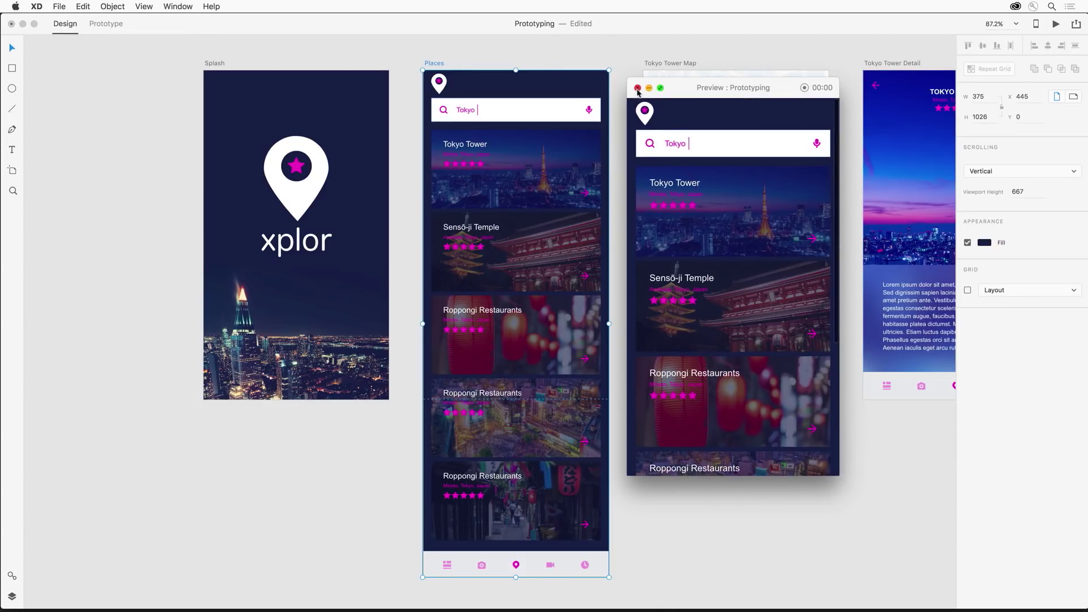
pyautogui.click(637, 88)
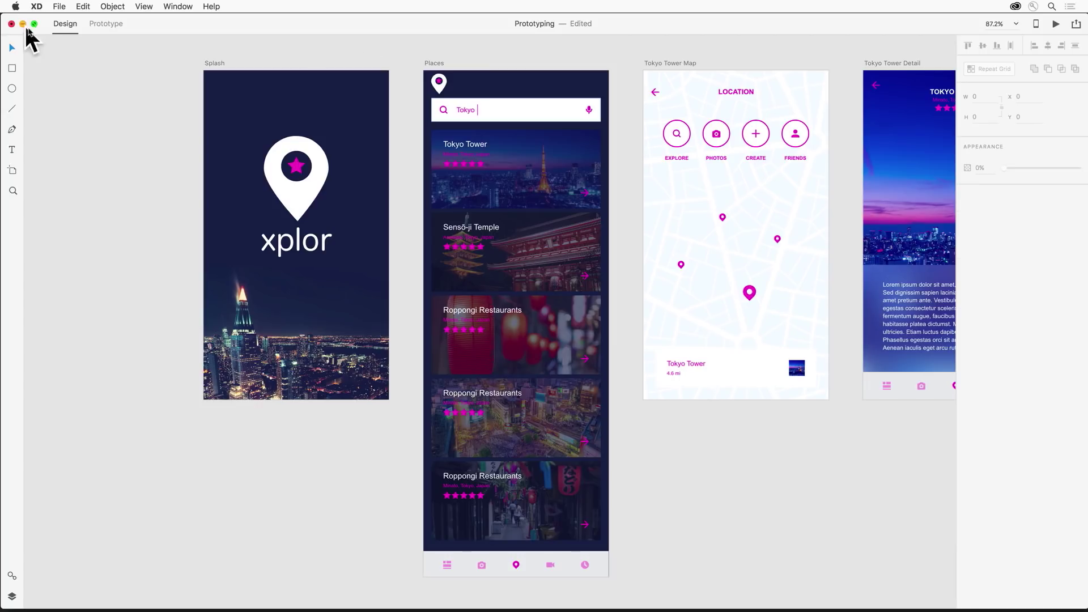
# In Prototype mode, move the Tokyo Tower Detail artboard beneath Tokyo Tower Map.
pyautogui.click(99, 27)
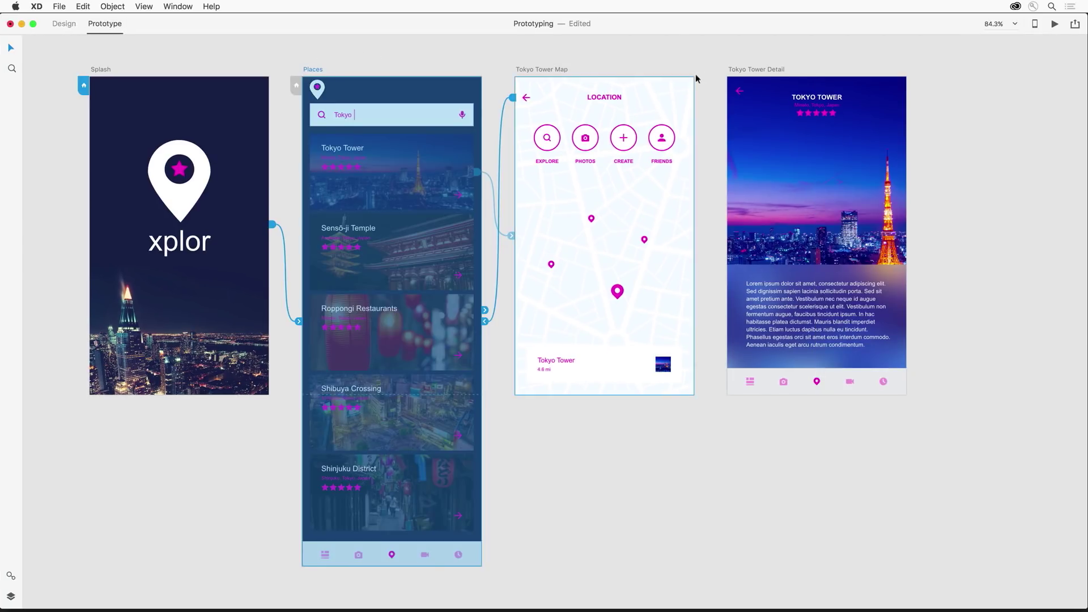
pyautogui.click(743, 70)
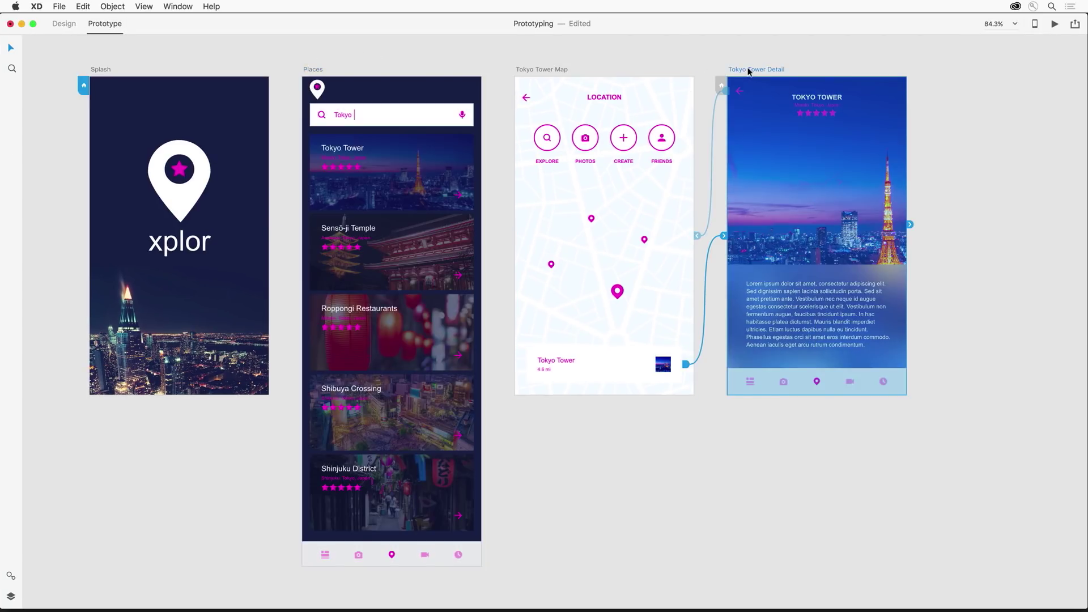
pyautogui.moveTo(748, 71); pyautogui.dragTo(537, 417)
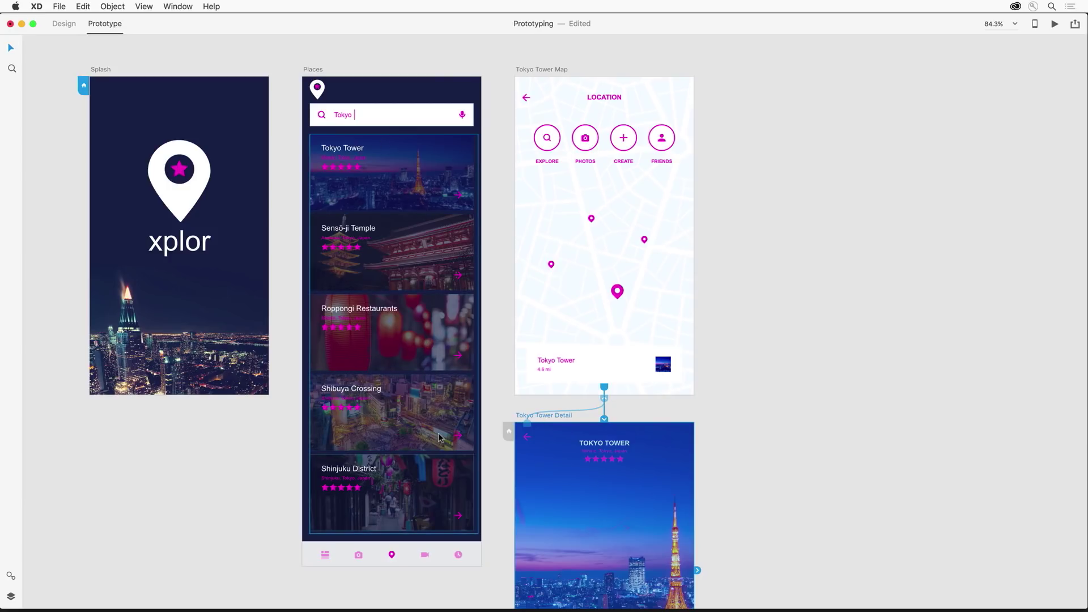
# Select both Tokyo Tower Map and Detail artboards and duplicate them via Edit > Duplicate.
pyautogui.press('shift')
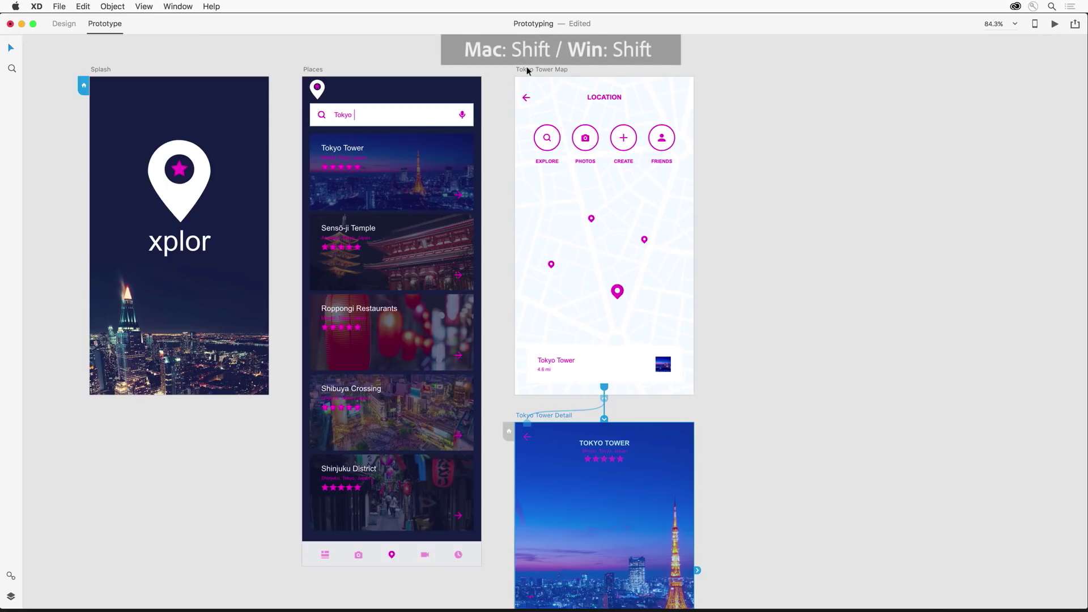
pyautogui.keyDown('shift'); pyautogui.click(526, 69); pyautogui.keyUp('shift')
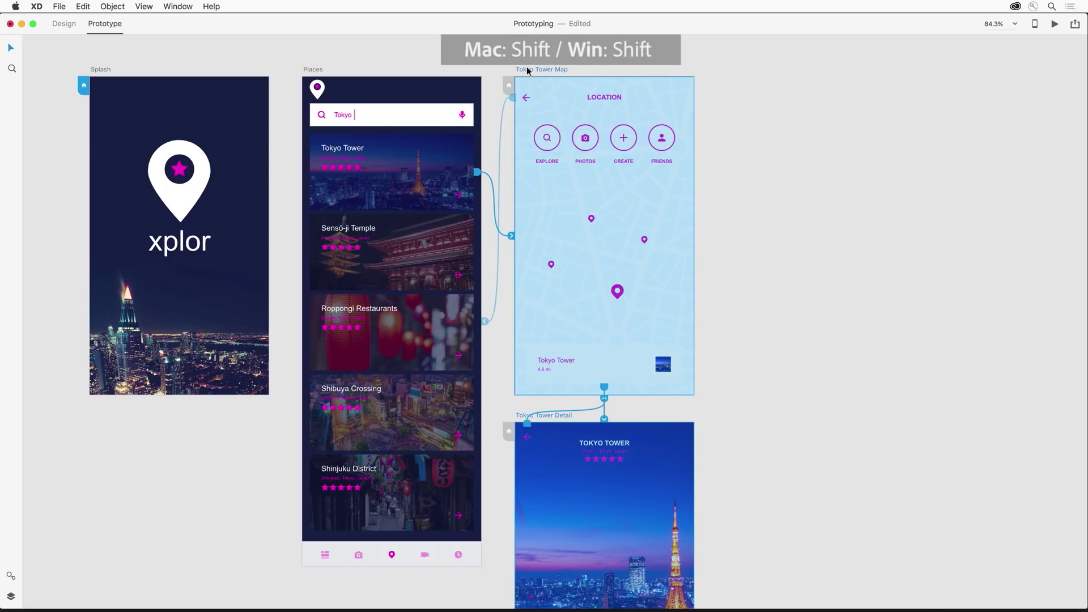
pyautogui.click(82, 7)
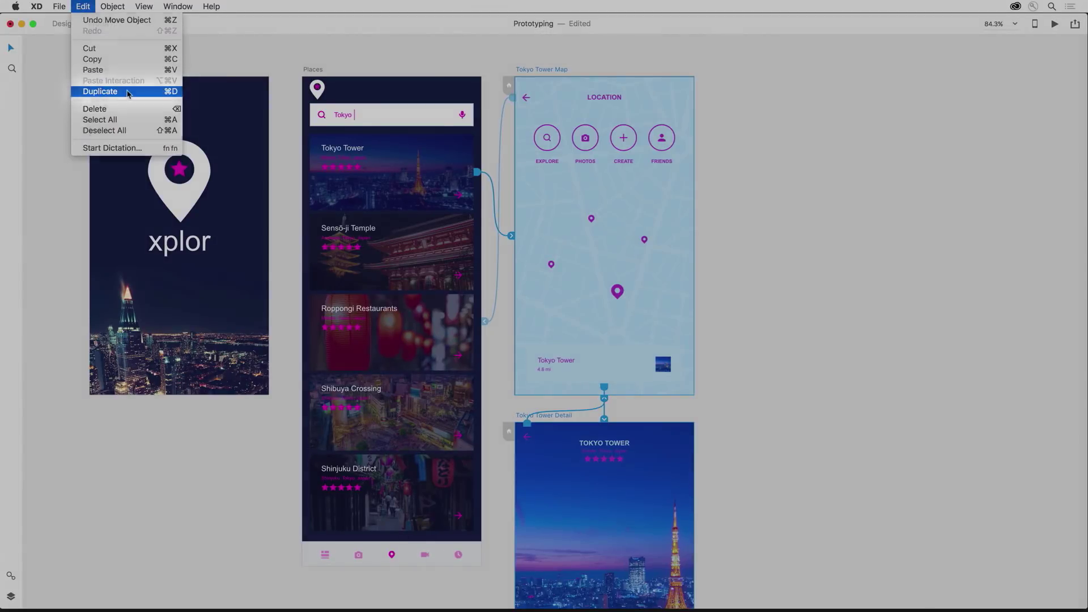
pyautogui.click(128, 92)
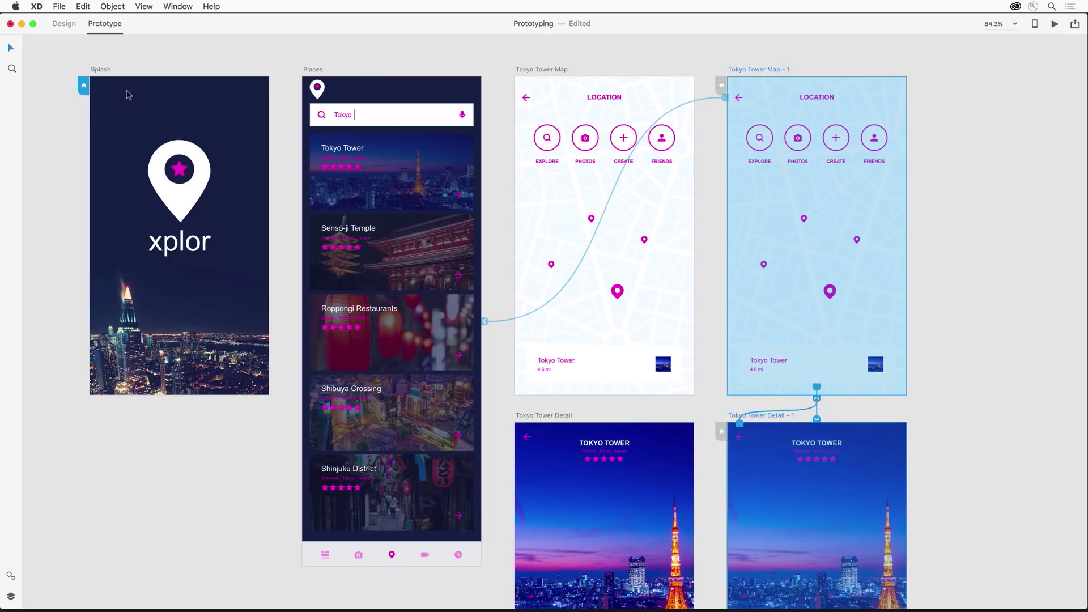
# Zoom to fit all six artboards and marquee-select them so every prototype wire shows.
pyautogui.click(134, 63)
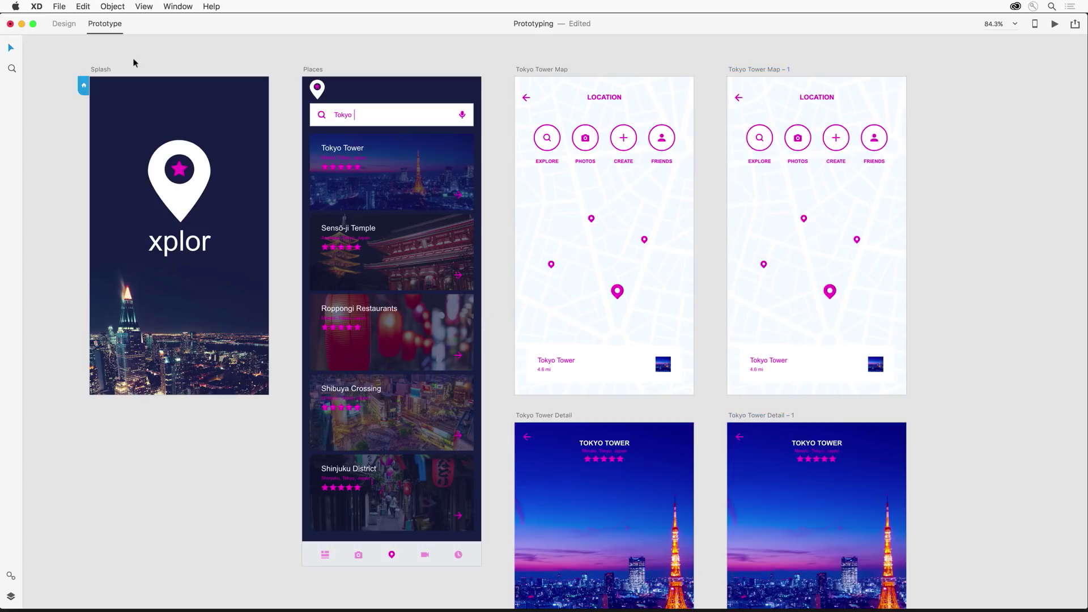
pyautogui.click(143, 7)
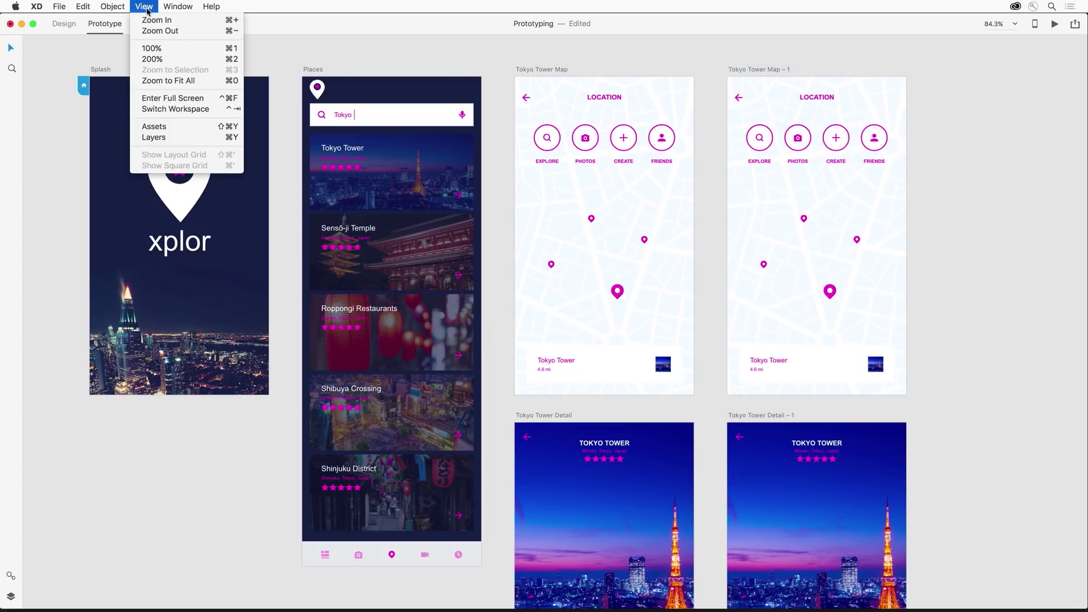
pyautogui.click(198, 81)
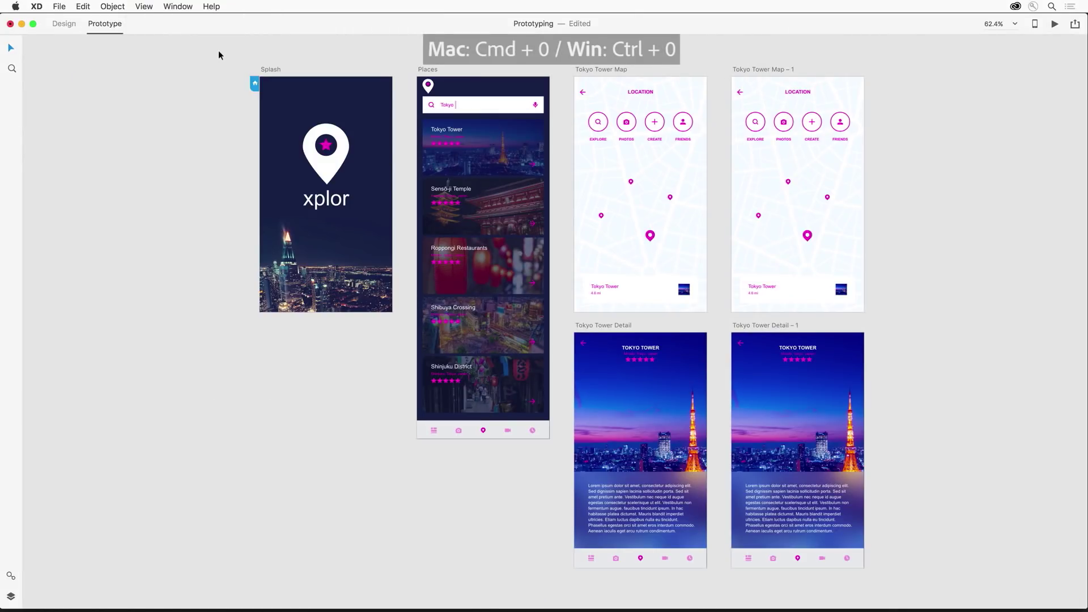
pyautogui.moveTo(219, 52); pyautogui.dragTo(924, 576)
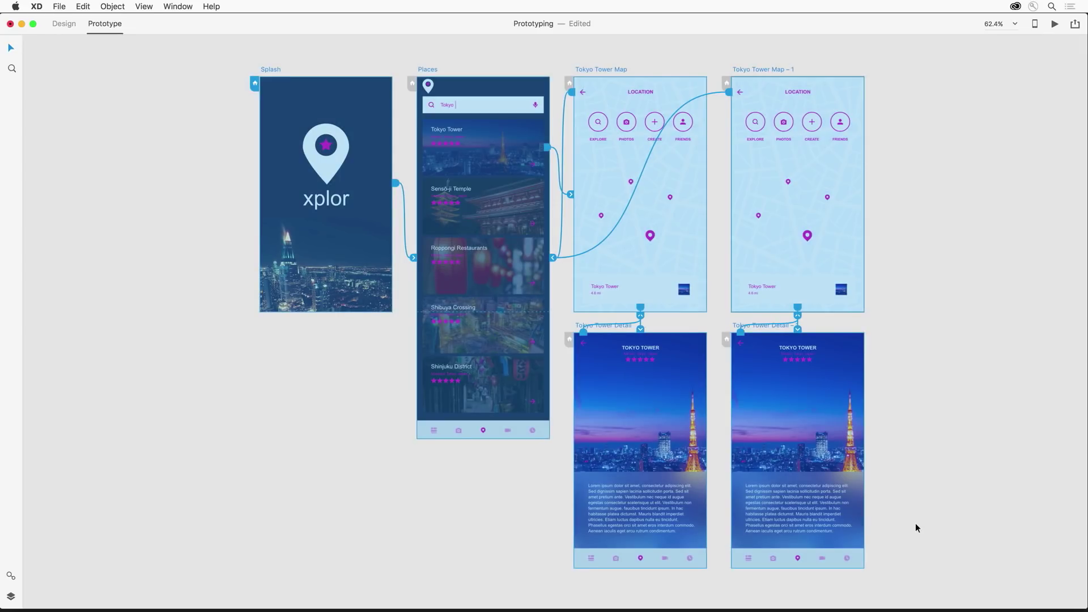